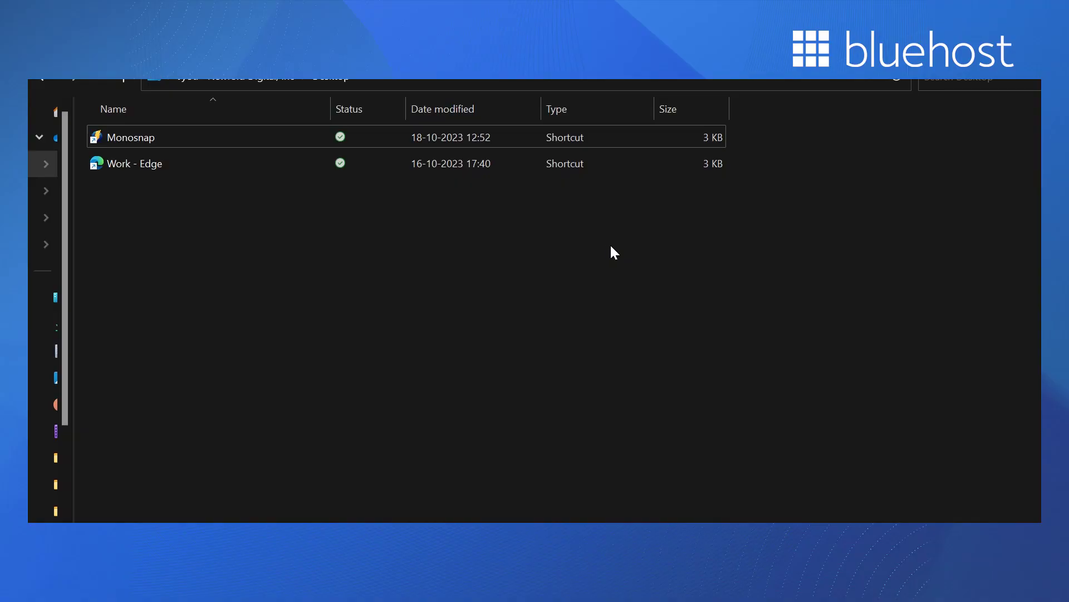
Create a new desktop folder named twentytwentytwo-child
{"action": "right_click", "coordinate": [609, 243]}
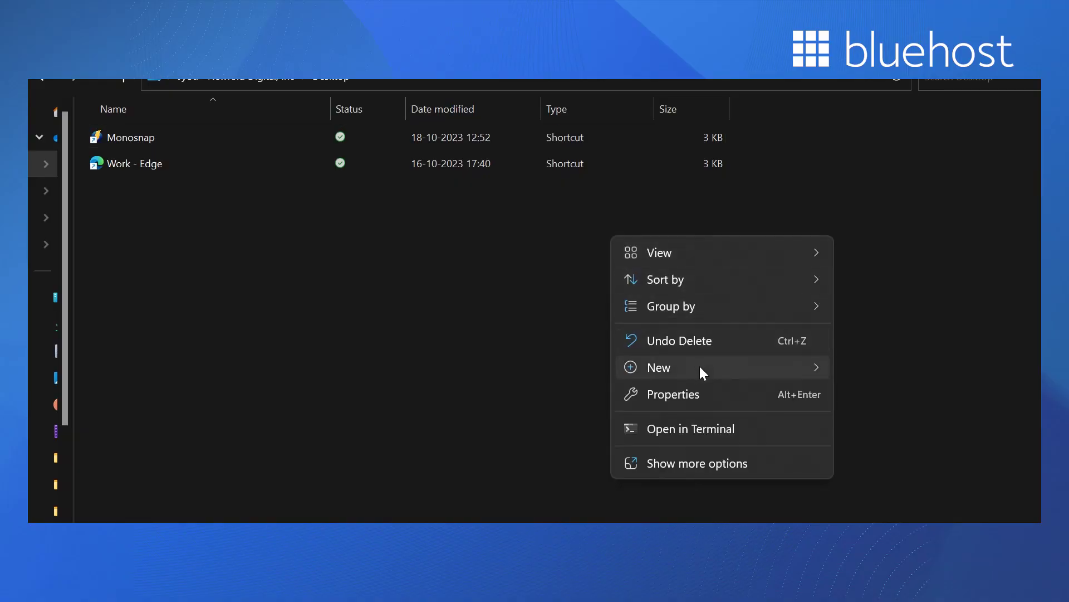
{"action": "mouse_move", "coordinate": [700, 368]}
{"action": "left_click", "coordinate": [890, 100]}
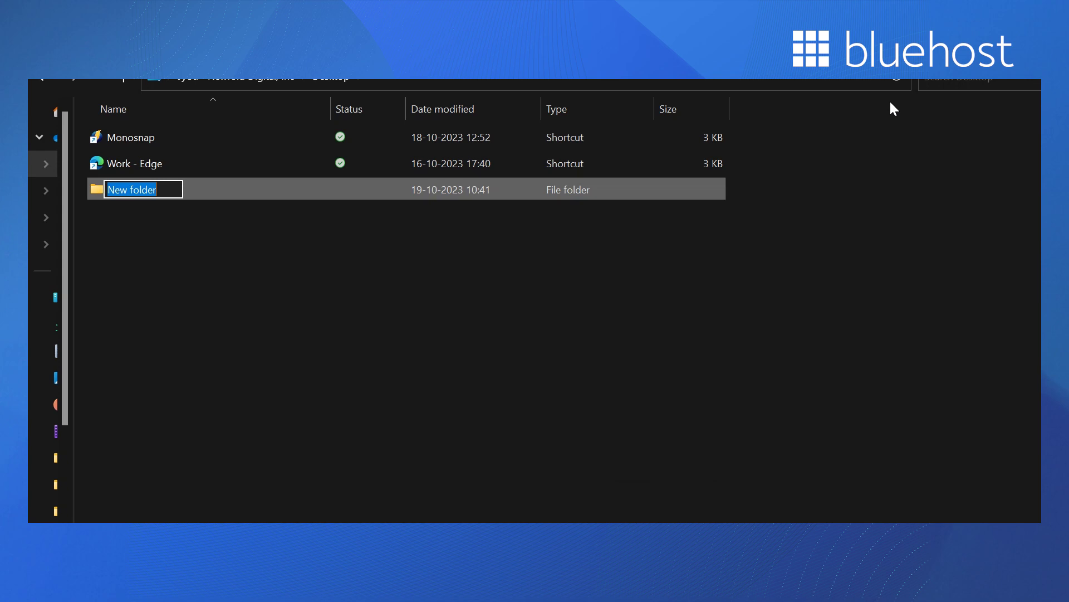
{"action": "type", "text": "twen"}
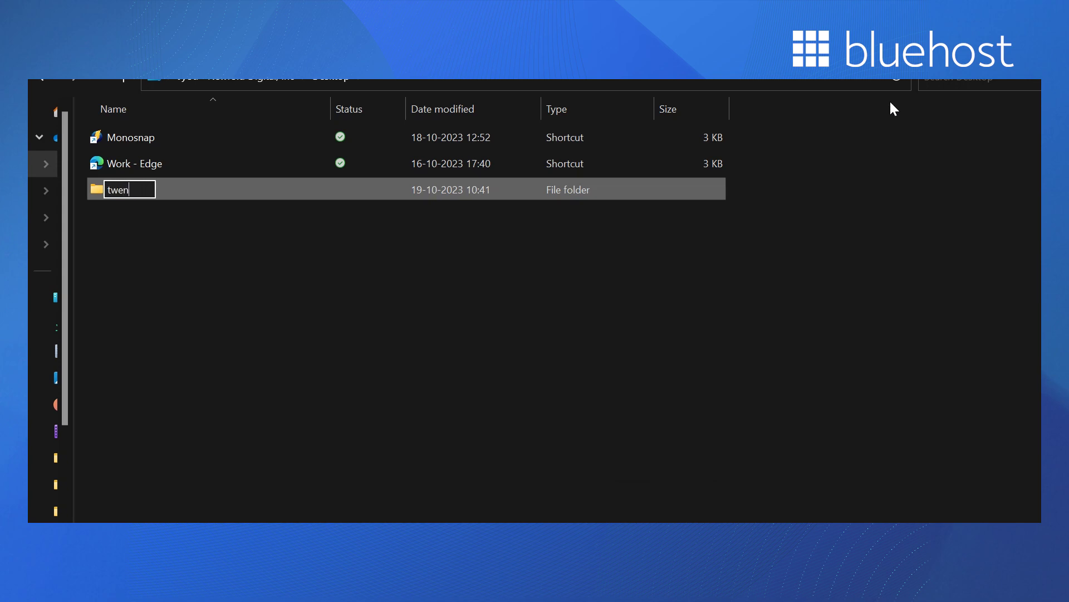
{"action": "type", "text": "tytwenty"}
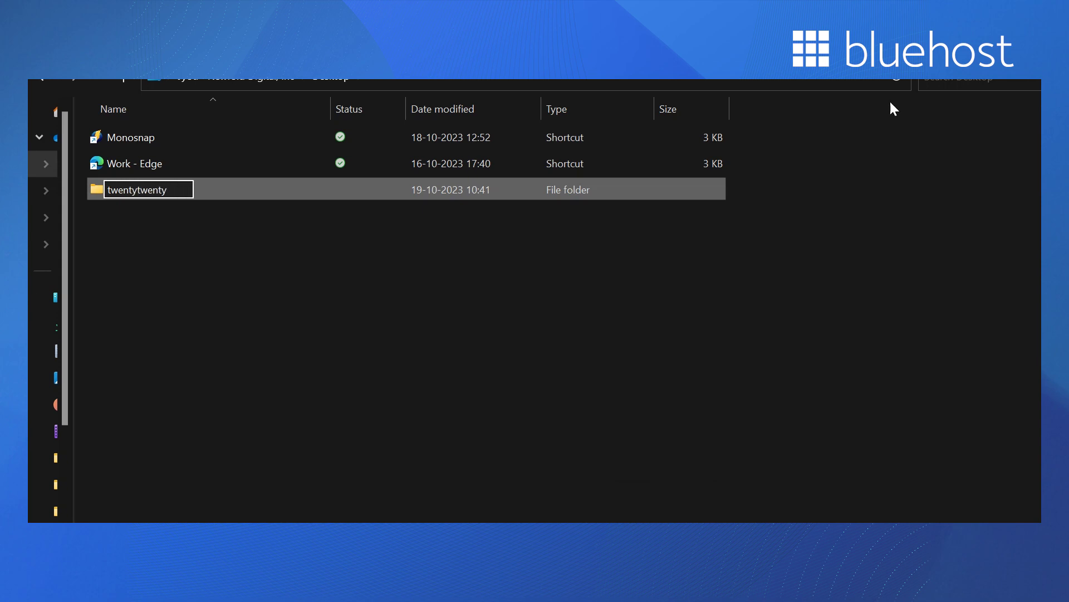
{"action": "type", "text": "two-child"}
{"action": "left_click", "coordinate": [372, 294]}
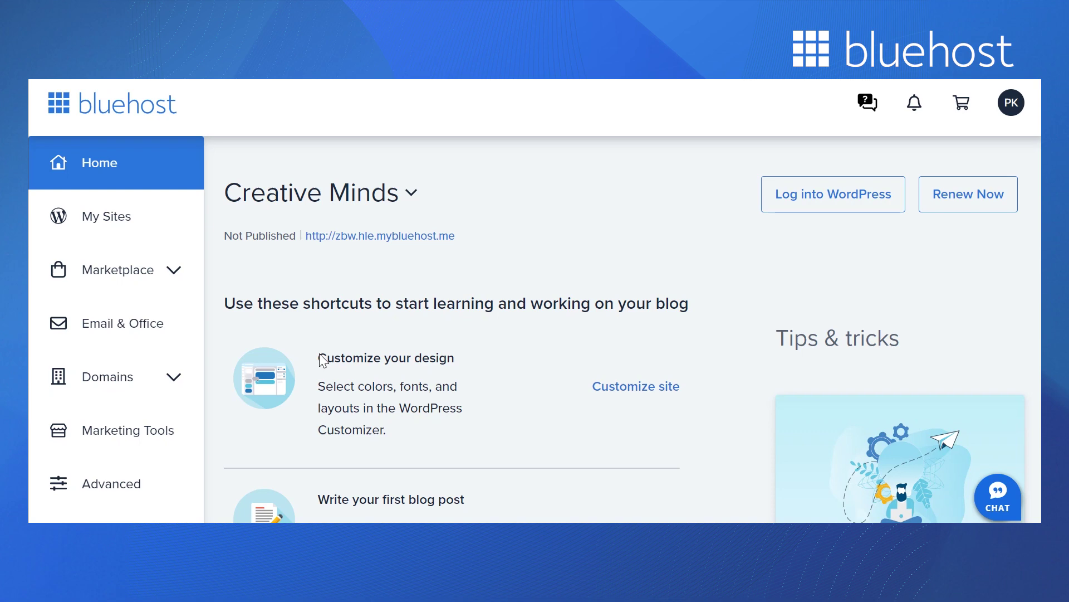
In cPanel File Manager, browse to public_html/wp-content/themes/twentytwentytwo
{"action": "left_click", "coordinate": [138, 489]}
{"action": "scroll", "coordinate": [512, 301], "scroll_direction": "down", "scroll_amount": 1}
{"action": "scroll", "coordinate": [511, 301], "scroll_direction": "down", "scroll_amount": 4}
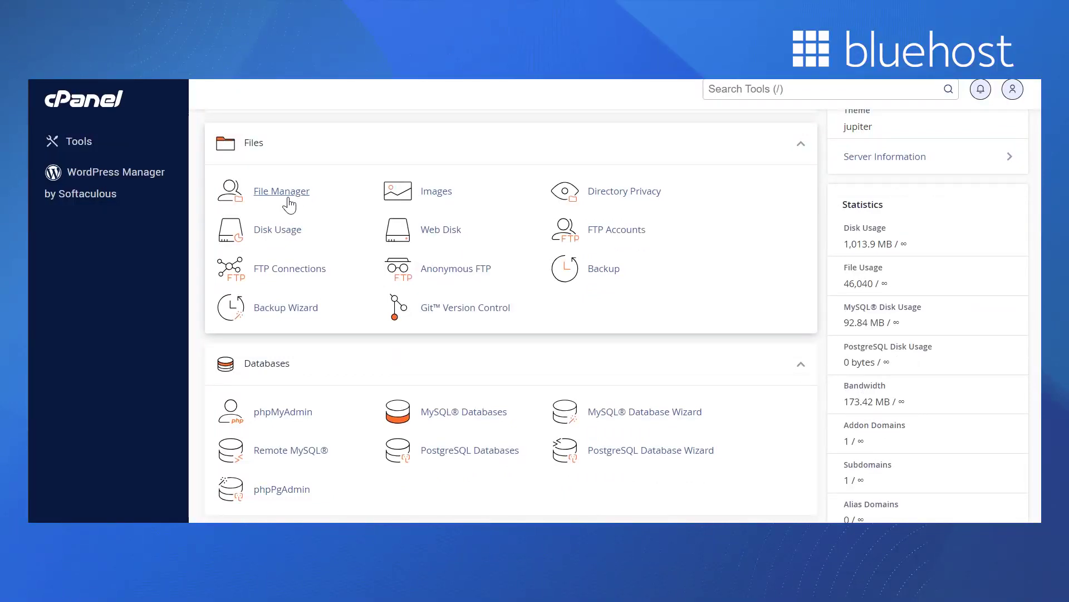
{"action": "left_click", "coordinate": [323, 189]}
{"action": "double_click", "coordinate": [322, 292]}
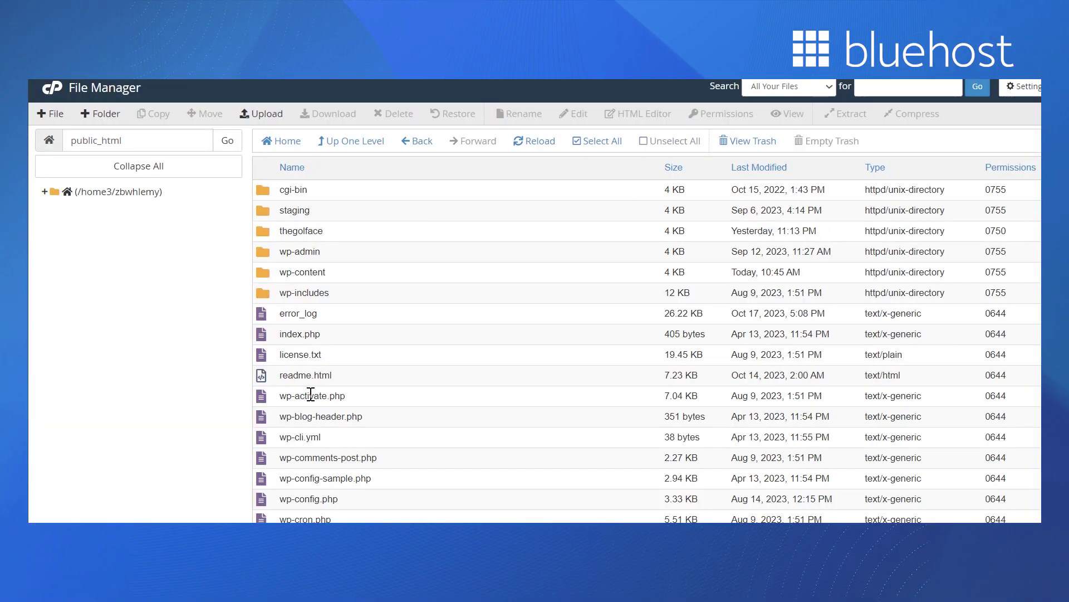
{"action": "left_click", "coordinate": [260, 273]}
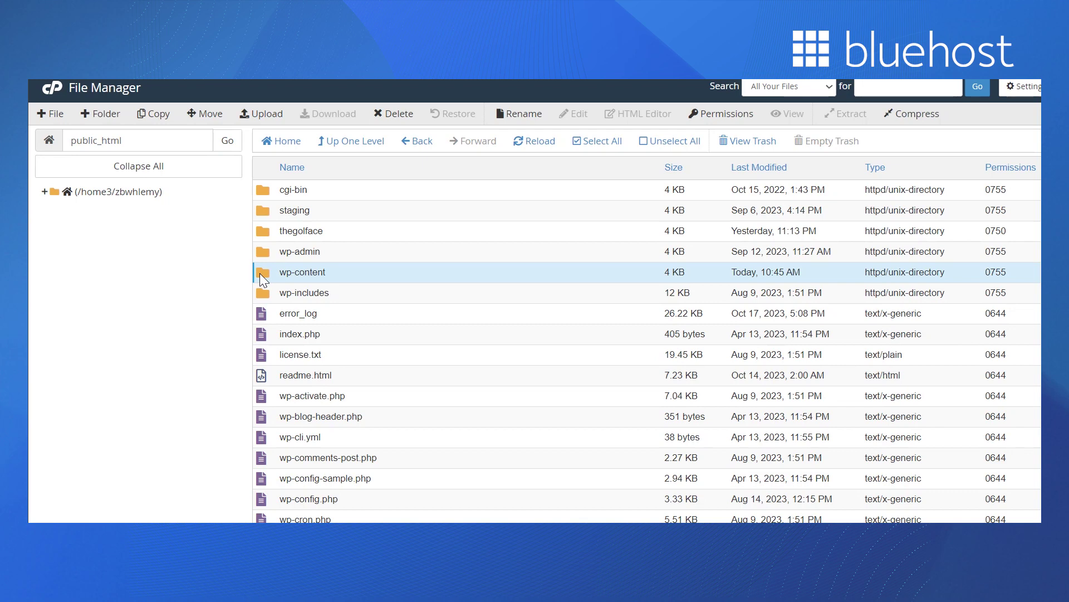
{"action": "double_click", "coordinate": [263, 279]}
{"action": "double_click", "coordinate": [260, 249]}
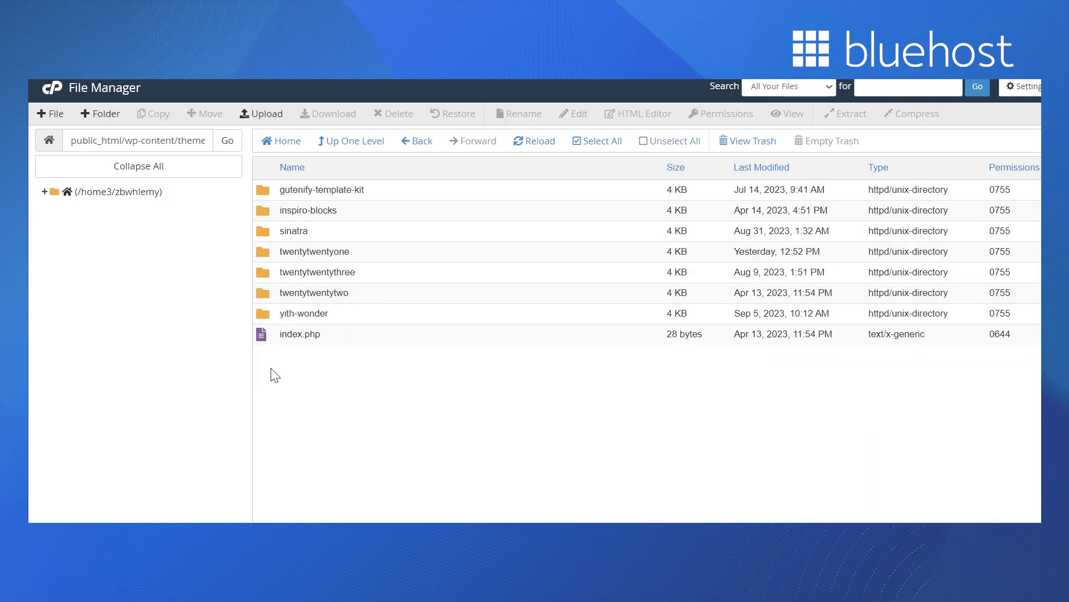
{"action": "double_click", "coordinate": [261, 292]}
Open style.css in the code editor and select its theme header comment
{"action": "left_click", "coordinate": [313, 381]}
{"action": "right_click", "coordinate": [313, 383]}
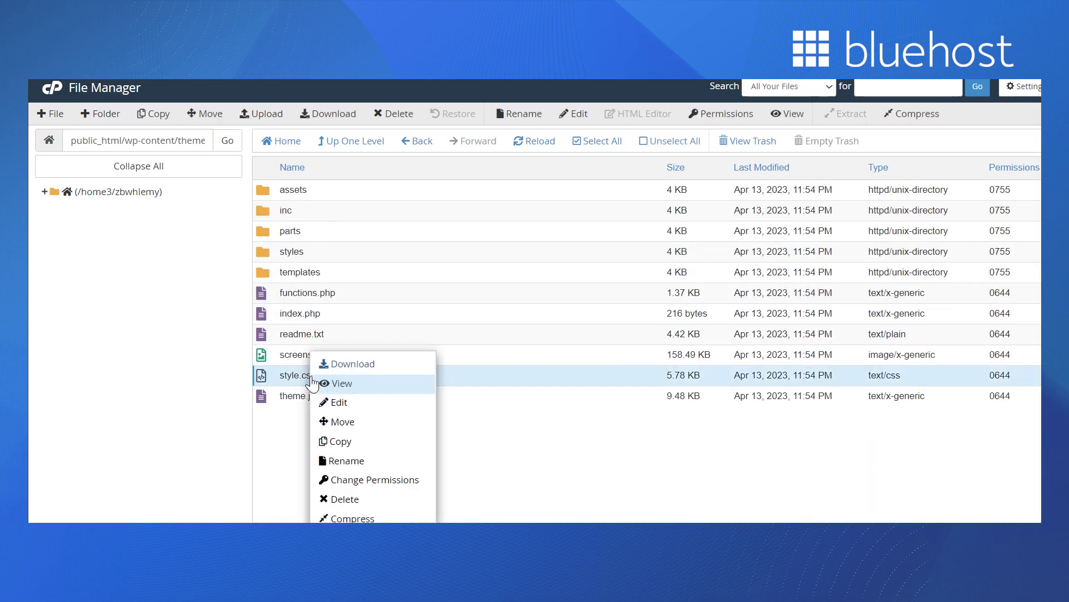
{"action": "left_click", "coordinate": [359, 401]}
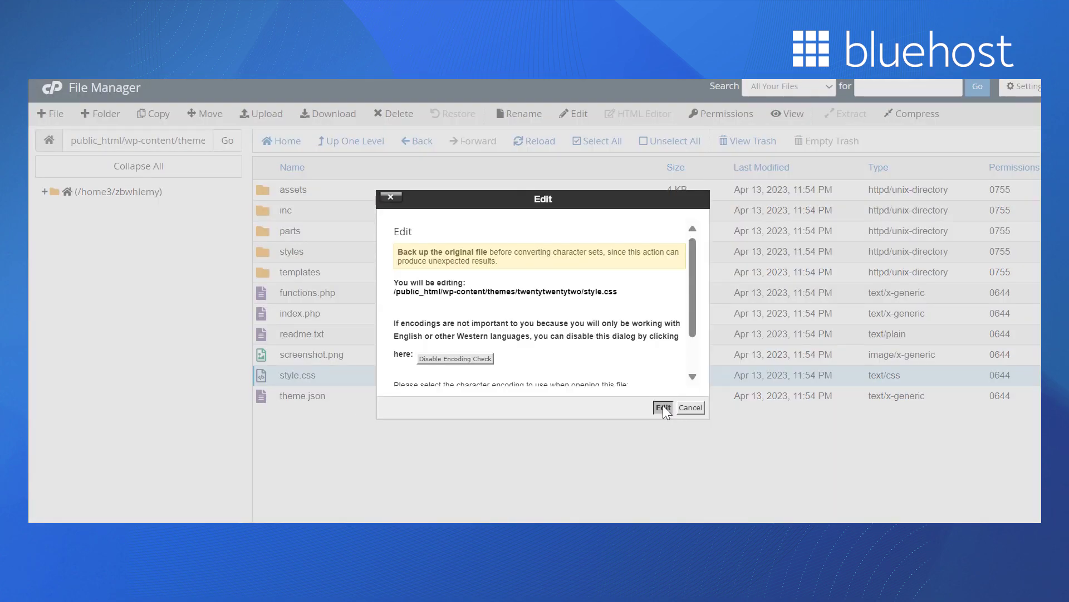
{"action": "left_click", "coordinate": [663, 407]}
{"action": "left_click_drag", "start_coordinate": [79, 448], "coordinate": [68, 140]}
{"action": "right_click", "coordinate": [175, 192]}
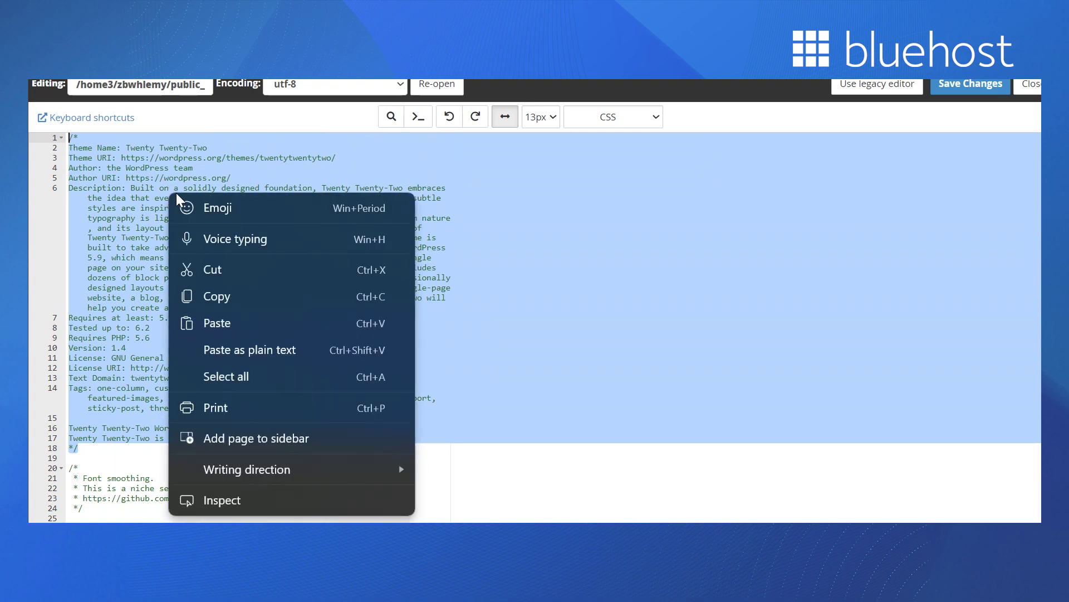
Paste the header into Notepad, append Child to Theme Name, and add 'Template: twentytwentytwo'
{"action": "left_click", "coordinate": [279, 299]}
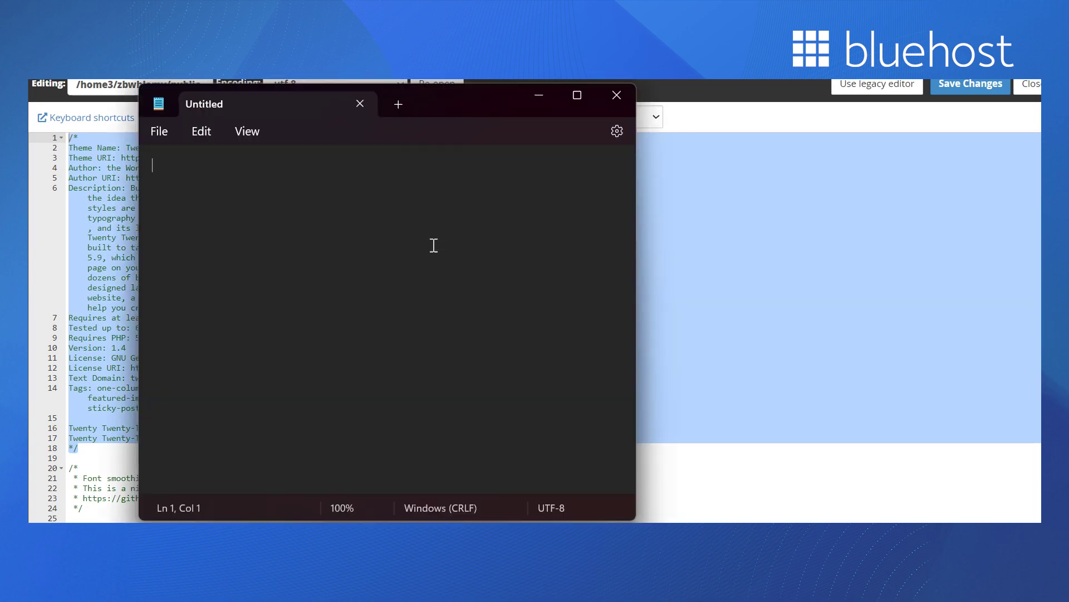
{"action": "key", "text": "ctrl+v"}
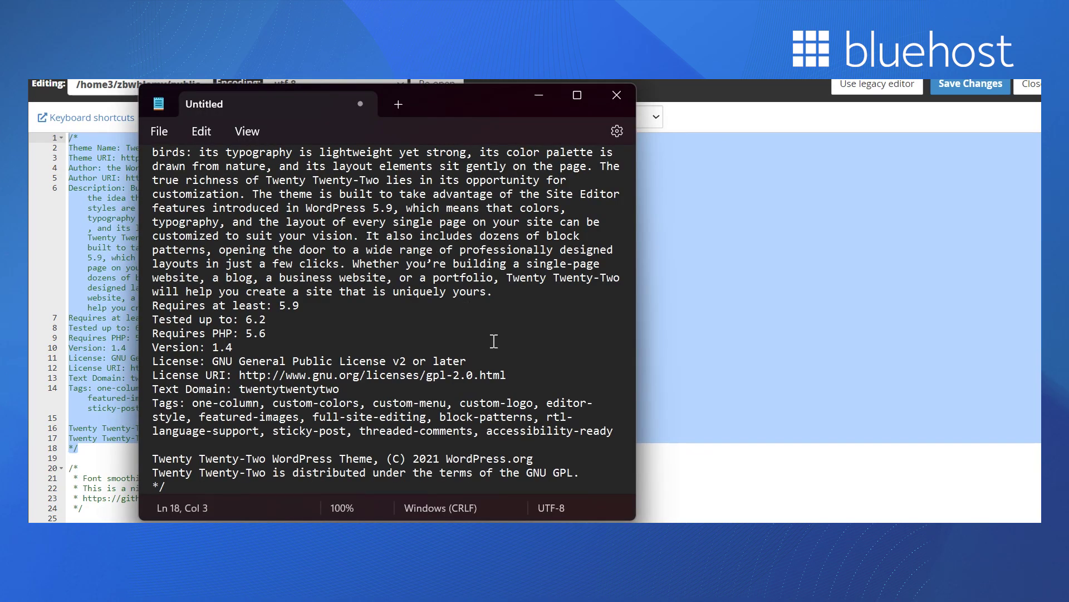
{"action": "scroll", "coordinate": [628, 343], "scroll_direction": "up", "scroll_amount": 3}
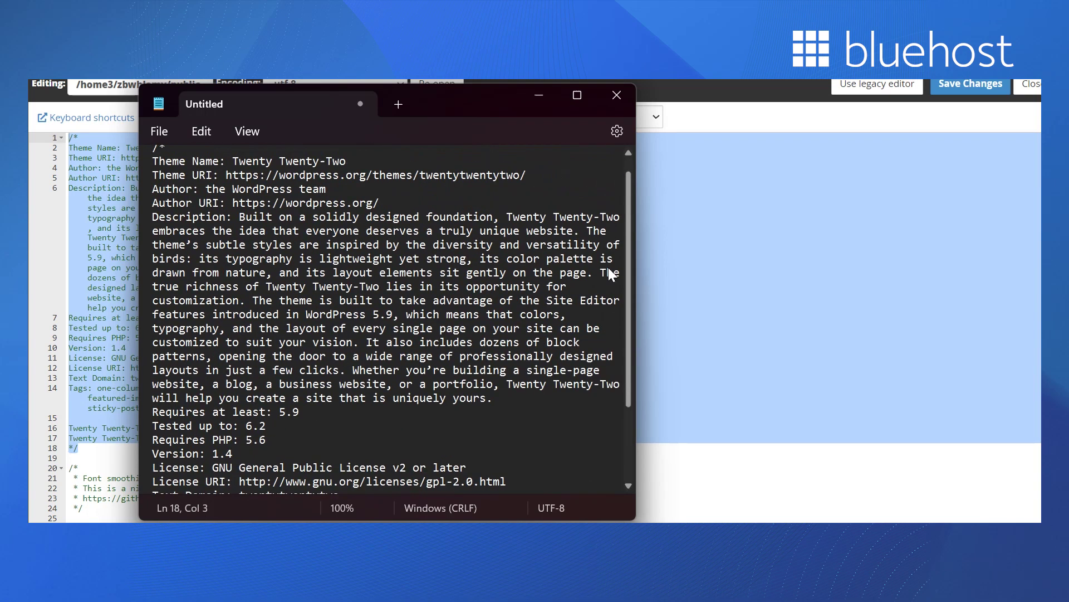
{"action": "left_click", "coordinate": [354, 178]}
{"action": "type", "text": "Child"}
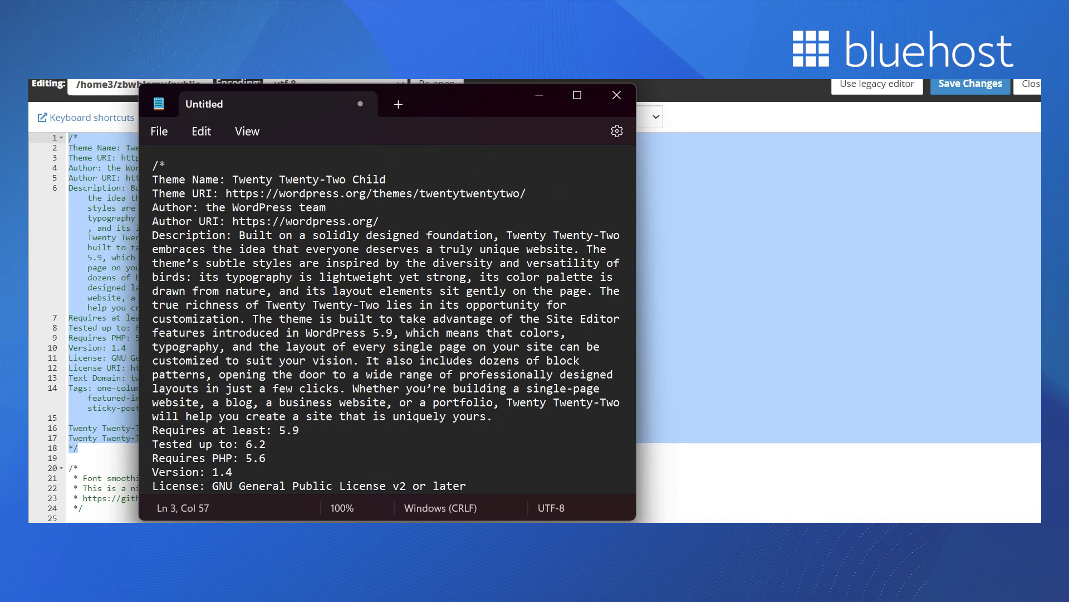
{"action": "key", "text": "Return"}
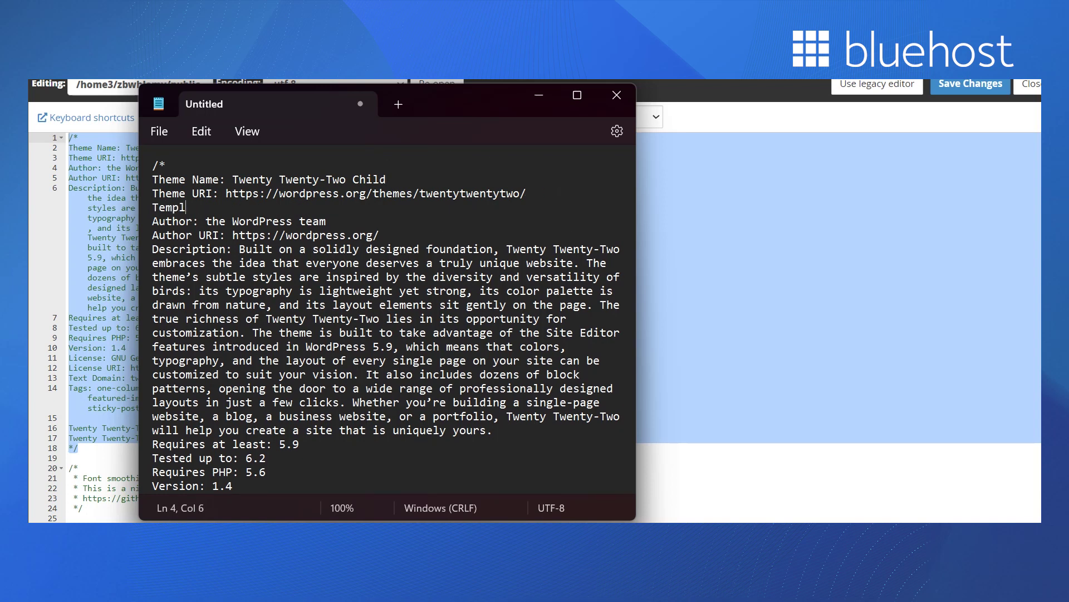
{"action": "type", "text": "Template: twentytwentytwo"}
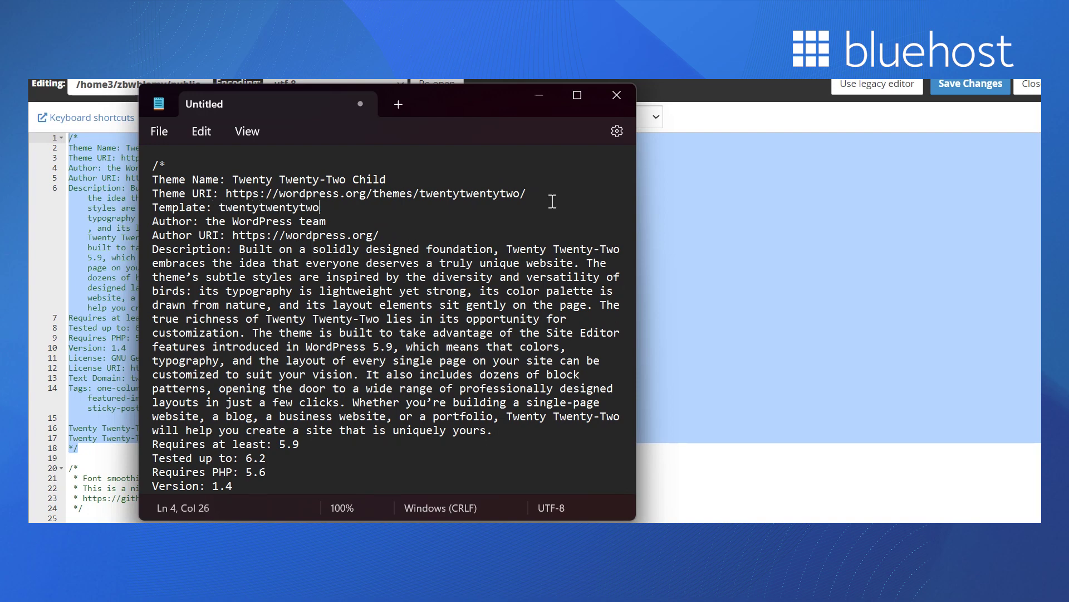
Save the header as style.css in the twentytwentytwo-child folder
{"action": "left_click", "coordinate": [155, 132]}
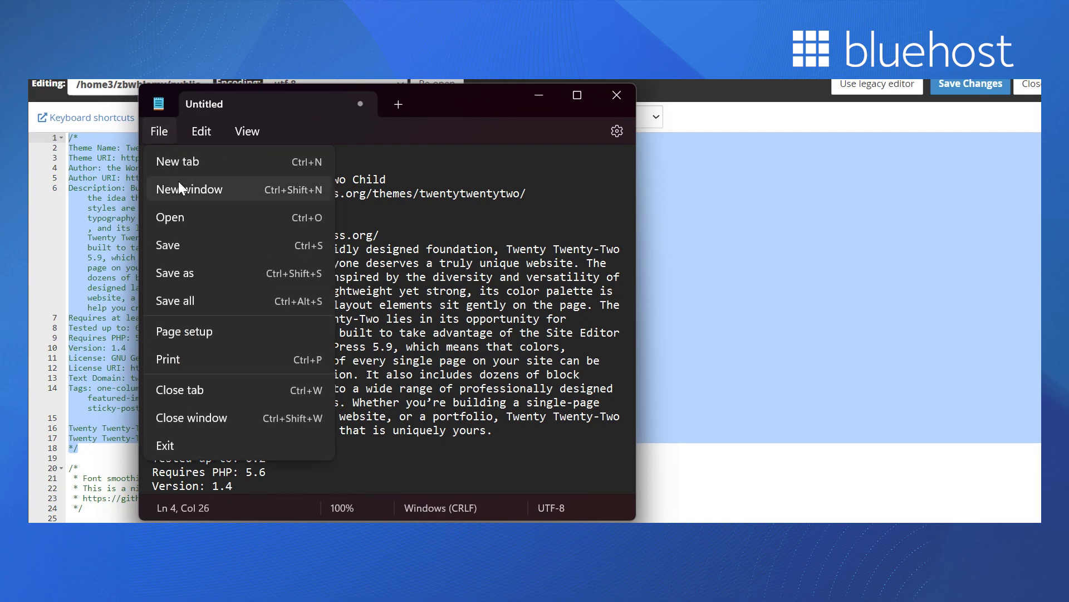
{"action": "left_click", "coordinate": [185, 246]}
{"action": "double_click", "coordinate": [292, 139]}
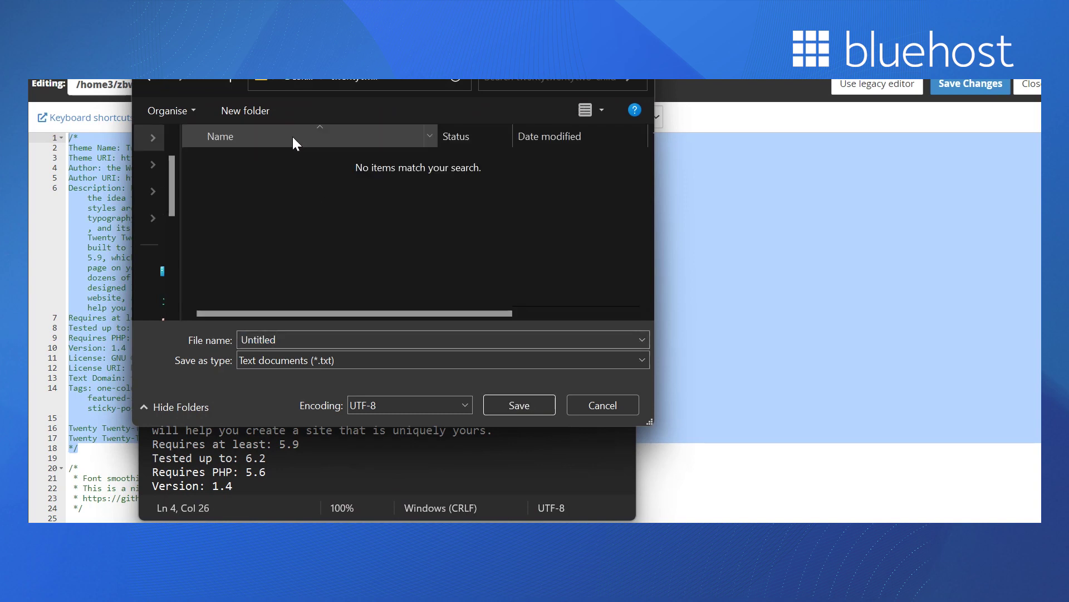
{"action": "double_click", "coordinate": [304, 337]}
{"action": "type", "text": "st"}
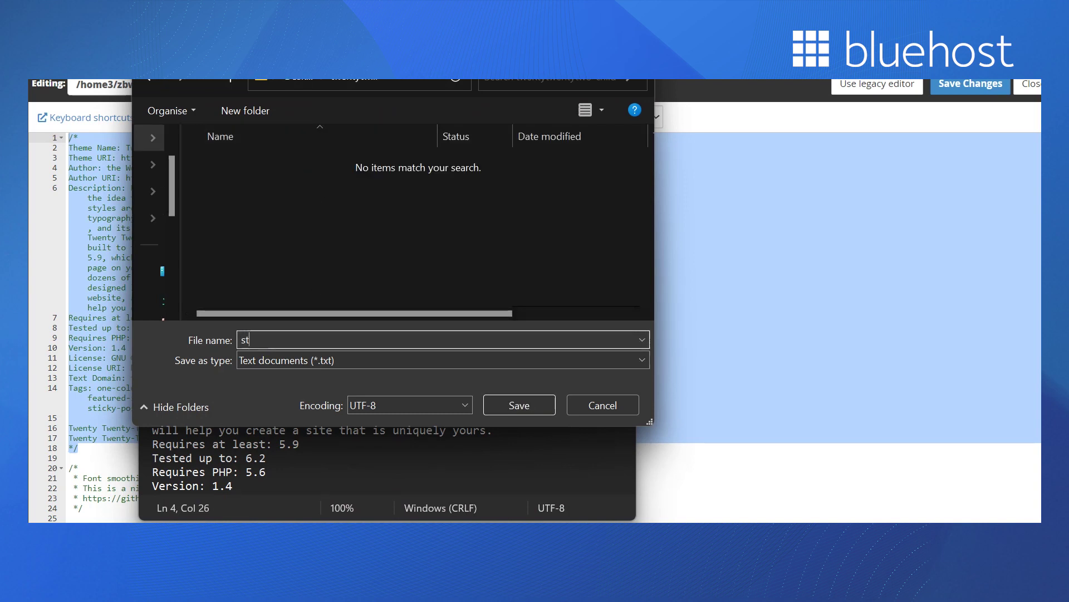
{"action": "type", "text": "yle.css"}
{"action": "left_click", "coordinate": [518, 408]}
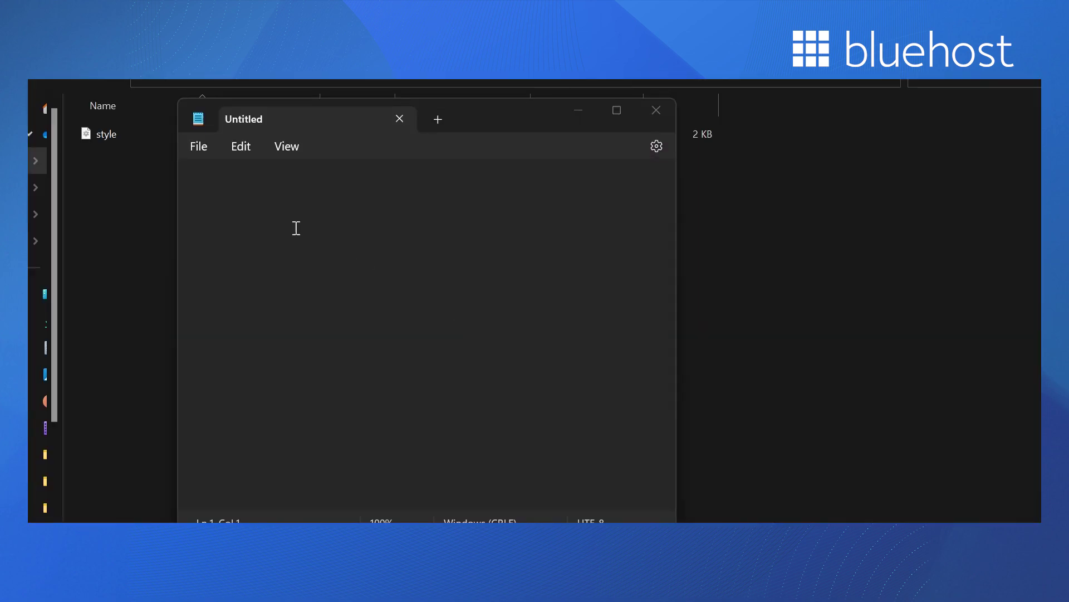
Paste the parent-stylesheet enqueue code, save it as function.php in twentytwentytwo-child, and close Notepad
{"action": "left_click", "coordinate": [284, 208]}
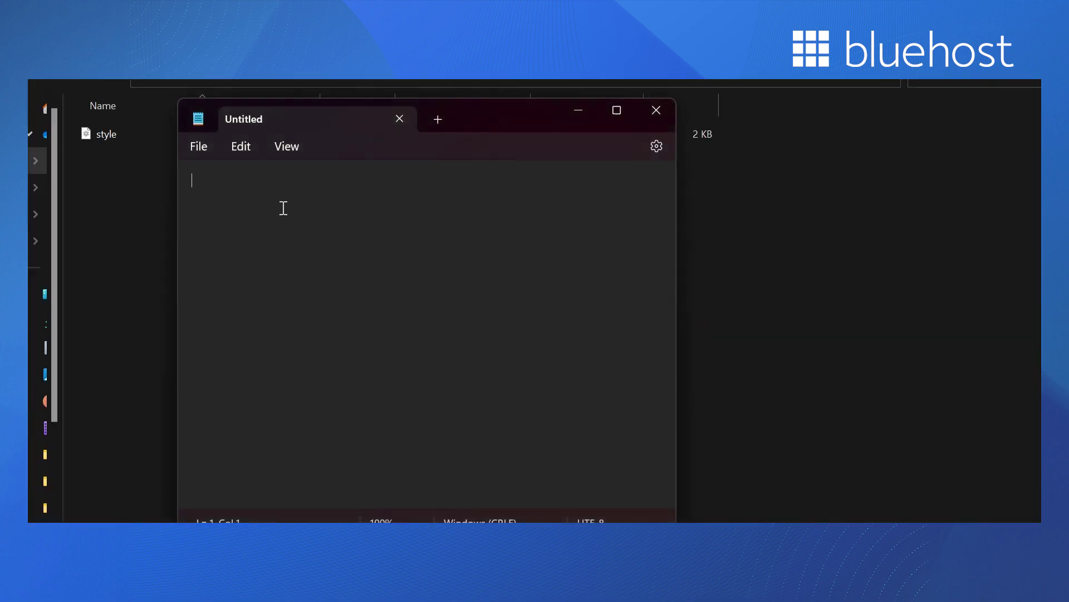
{"action": "key", "text": "ctrl+v"}
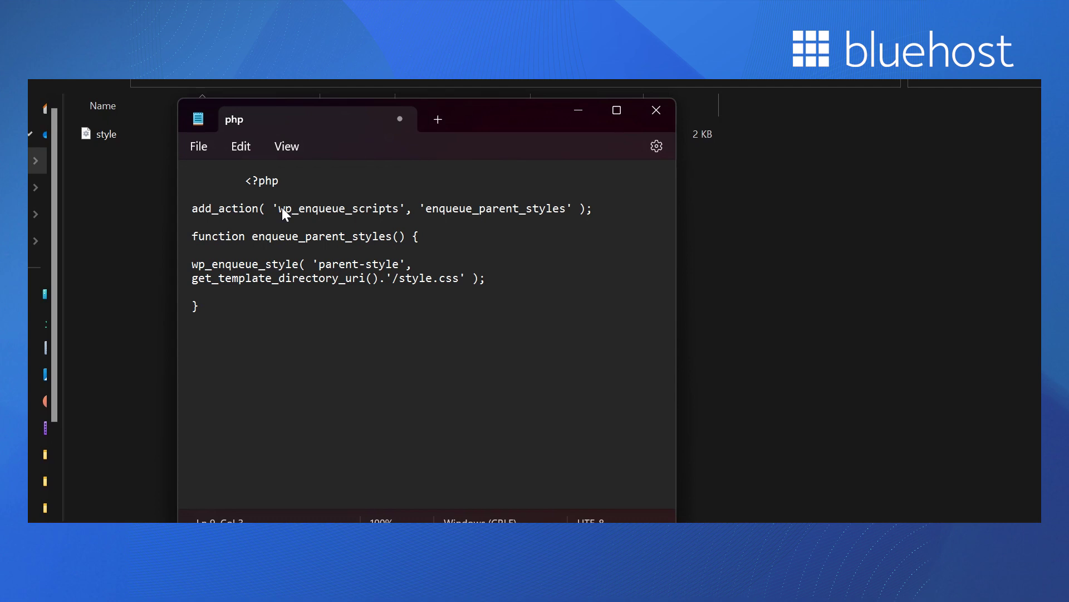
{"action": "left_click", "coordinate": [204, 142]}
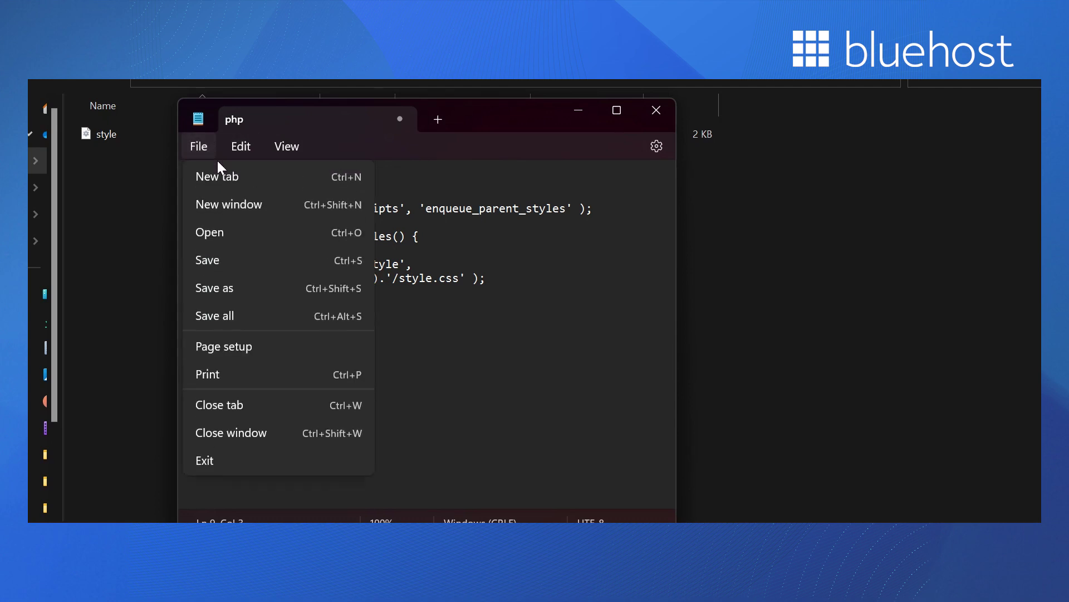
{"action": "left_click", "coordinate": [246, 261]}
{"action": "double_click", "coordinate": [324, 145]}
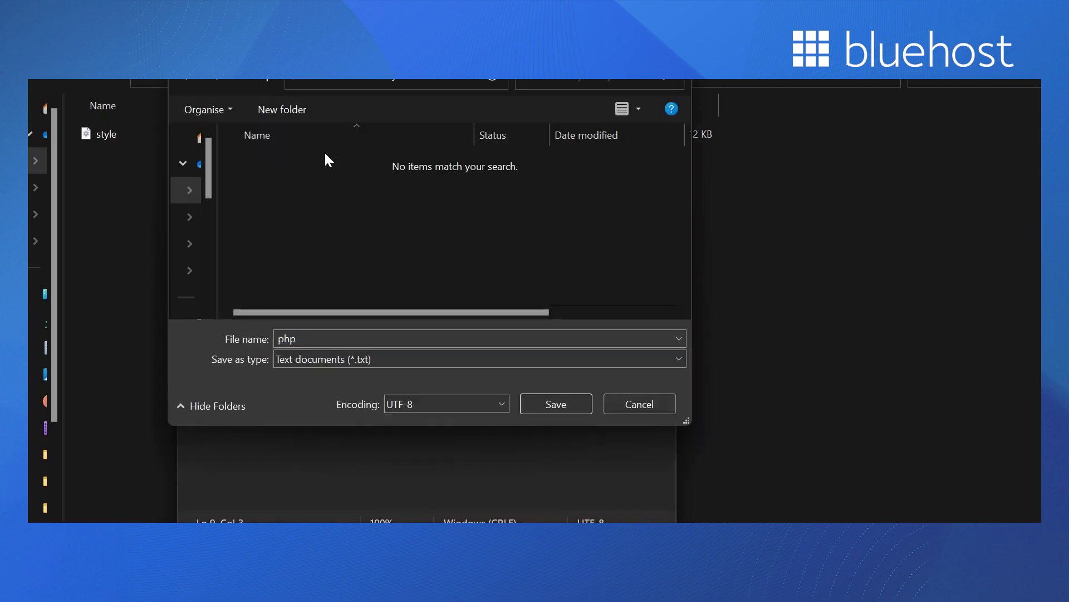
{"action": "type", "text": "funct"}
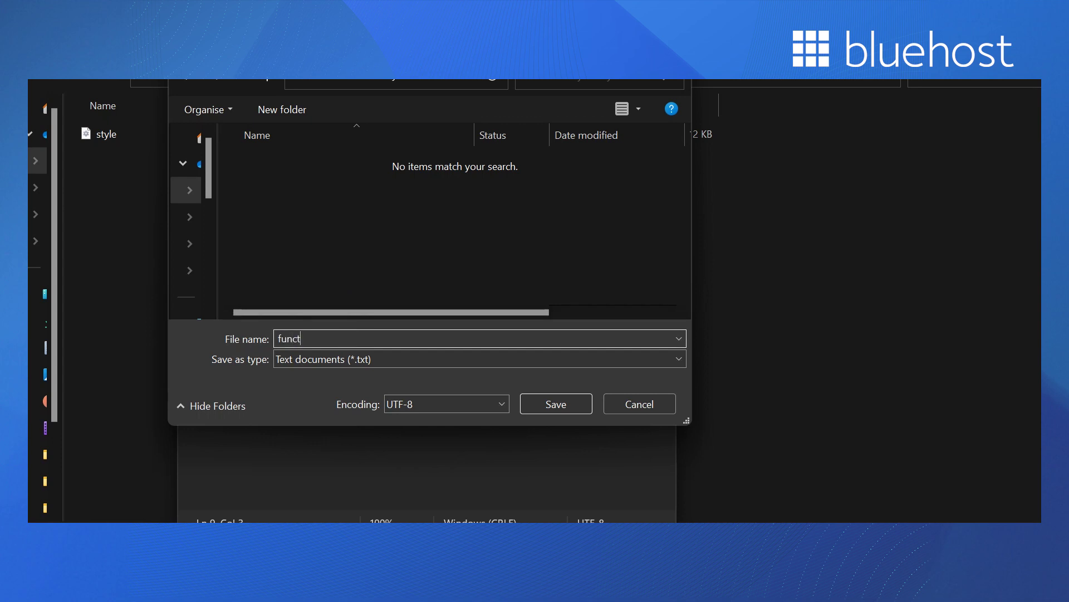
{"action": "type", "text": "ion.php"}
{"action": "left_click", "coordinate": [566, 410]}
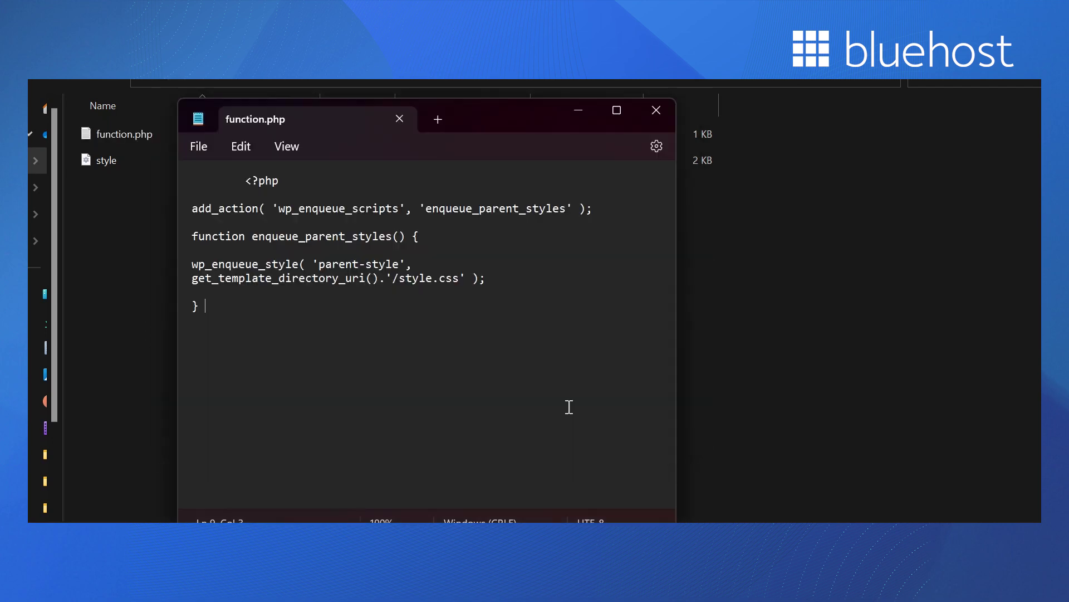
{"action": "left_click", "coordinate": [656, 114]}
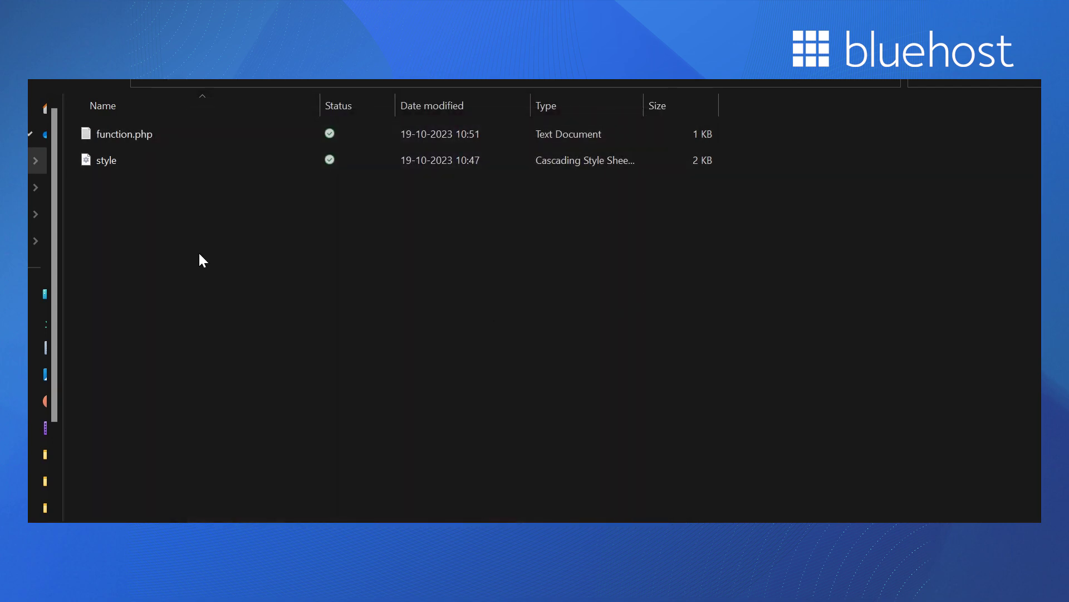
Compress the twentytwentytwo-child folder into a ZIP file with the default name
{"action": "left_click", "coordinate": [118, 79]}
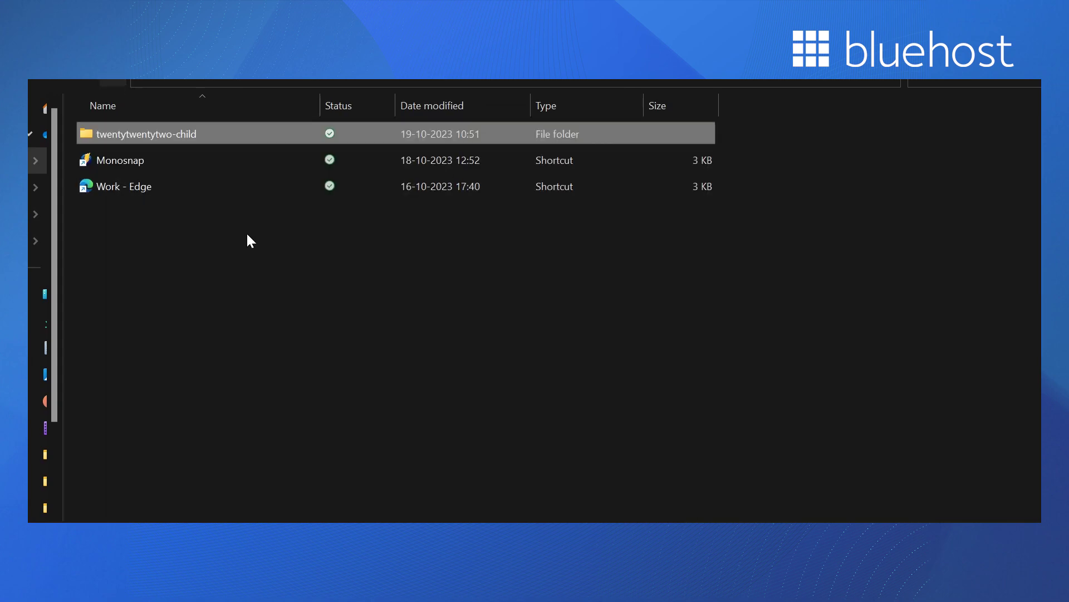
{"action": "right_click", "coordinate": [185, 137]}
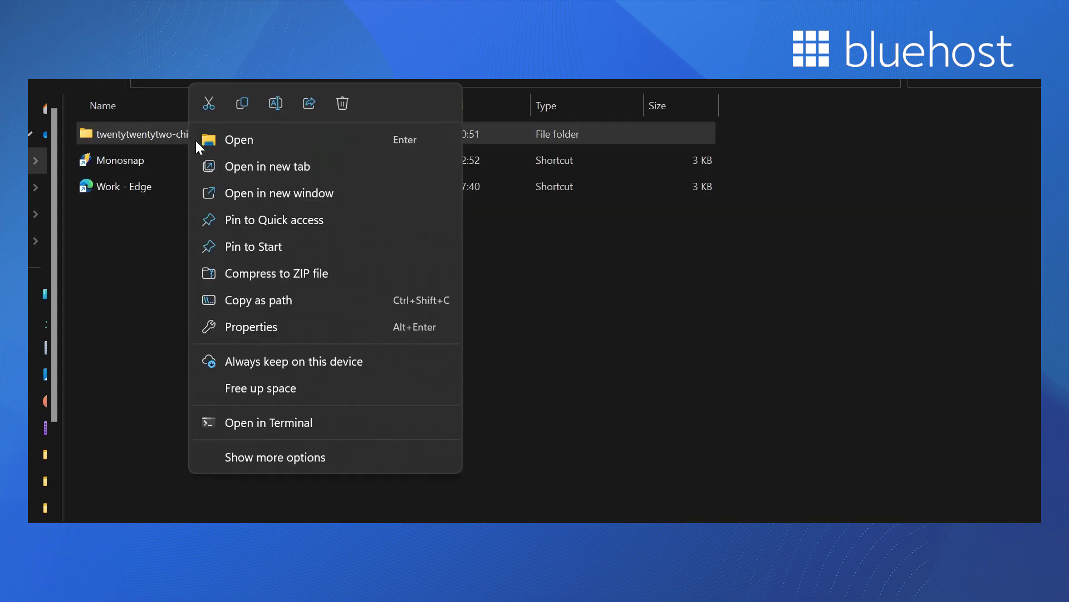
{"action": "left_click", "coordinate": [289, 272]}
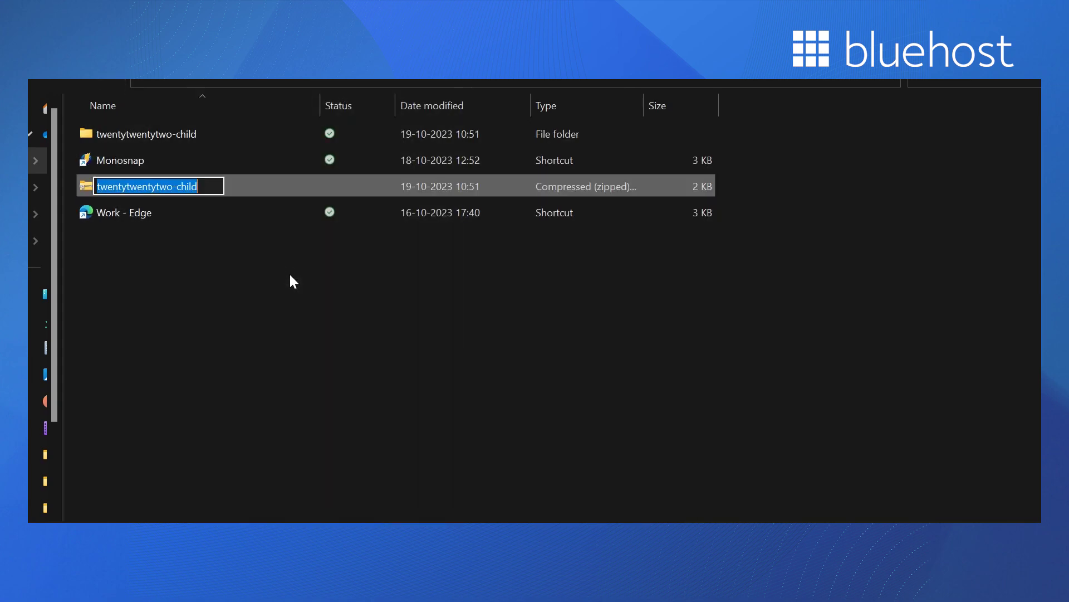
{"action": "left_click", "coordinate": [271, 300]}
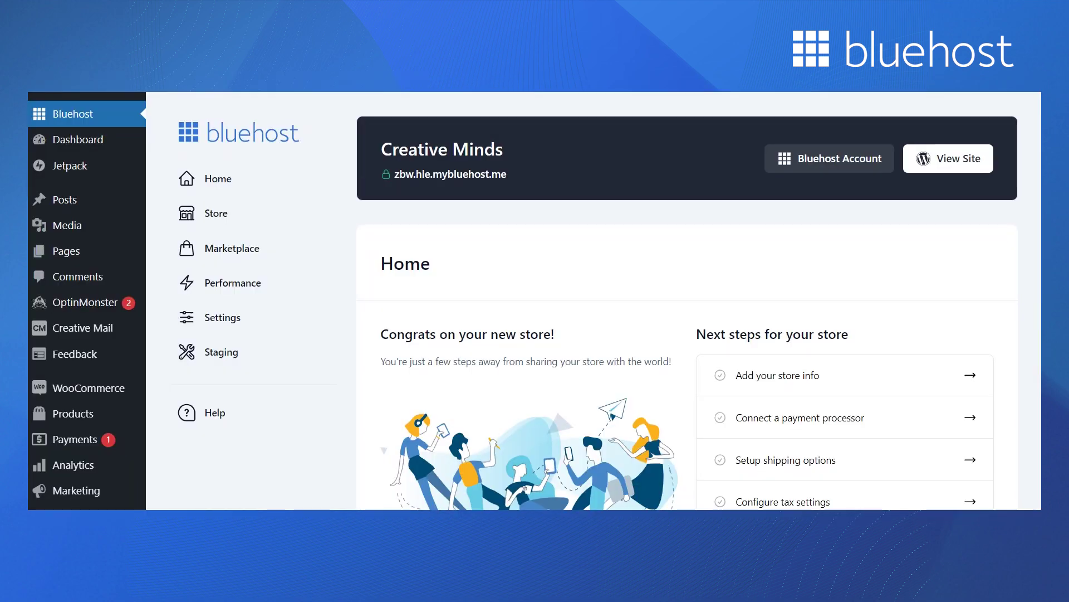
Go to Appearance > Themes in WordPress admin
{"action": "scroll", "coordinate": [279, 210], "scroll_direction": "down", "scroll_amount": 5}
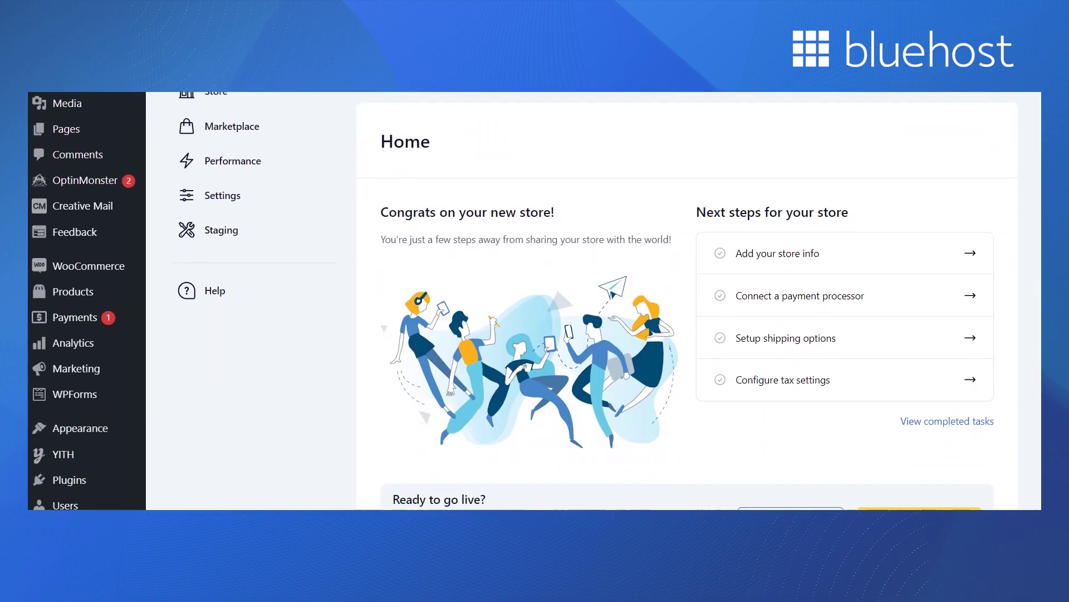
{"action": "mouse_move", "coordinate": [118, 306]}
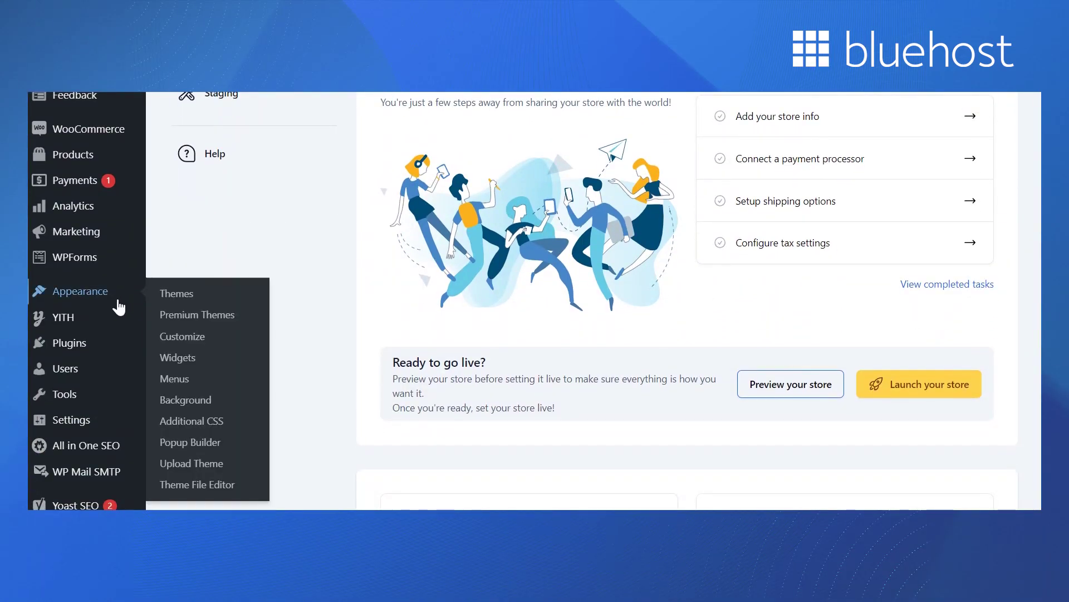
{"action": "left_click", "coordinate": [168, 293]}
Upload and install twentytwentytwo-child.zip as a theme, then view the Themes page
{"action": "left_click", "coordinate": [503, 126]}
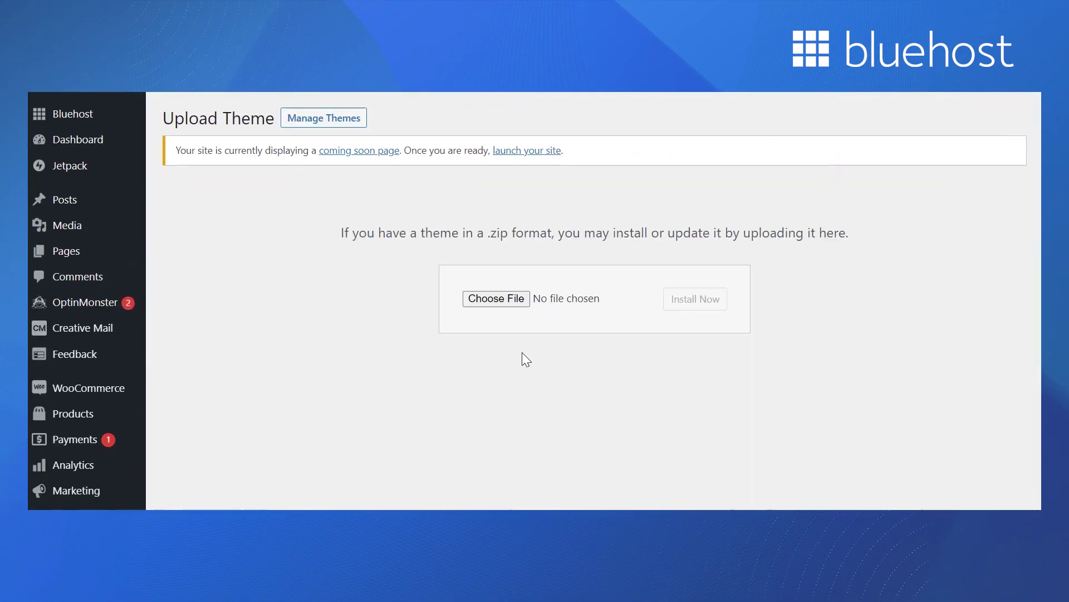
{"action": "left_click", "coordinate": [496, 302]}
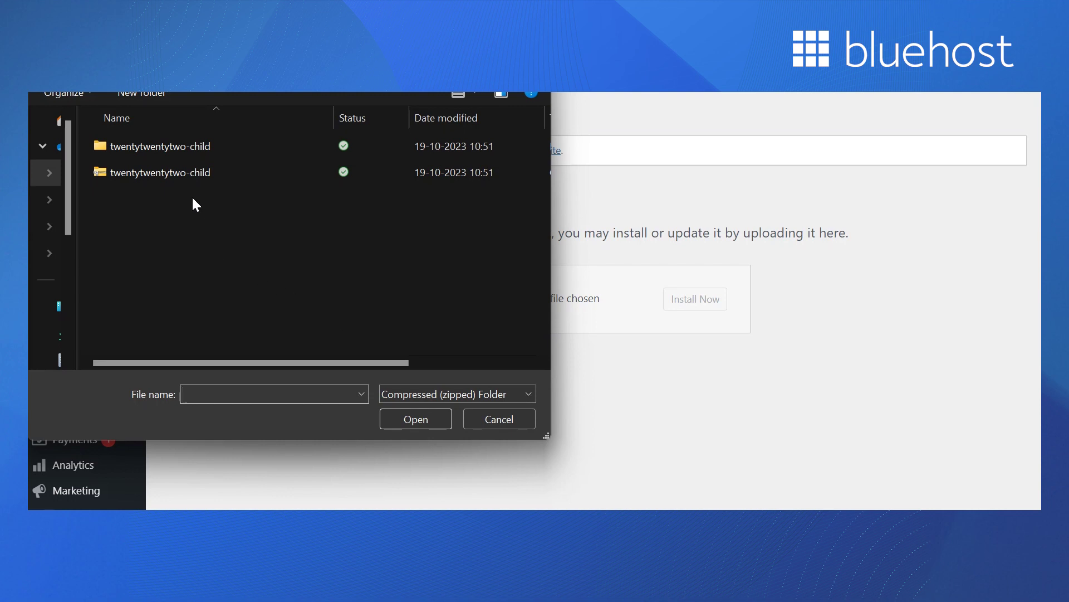
{"action": "left_click", "coordinate": [191, 176]}
{"action": "left_click", "coordinate": [433, 428]}
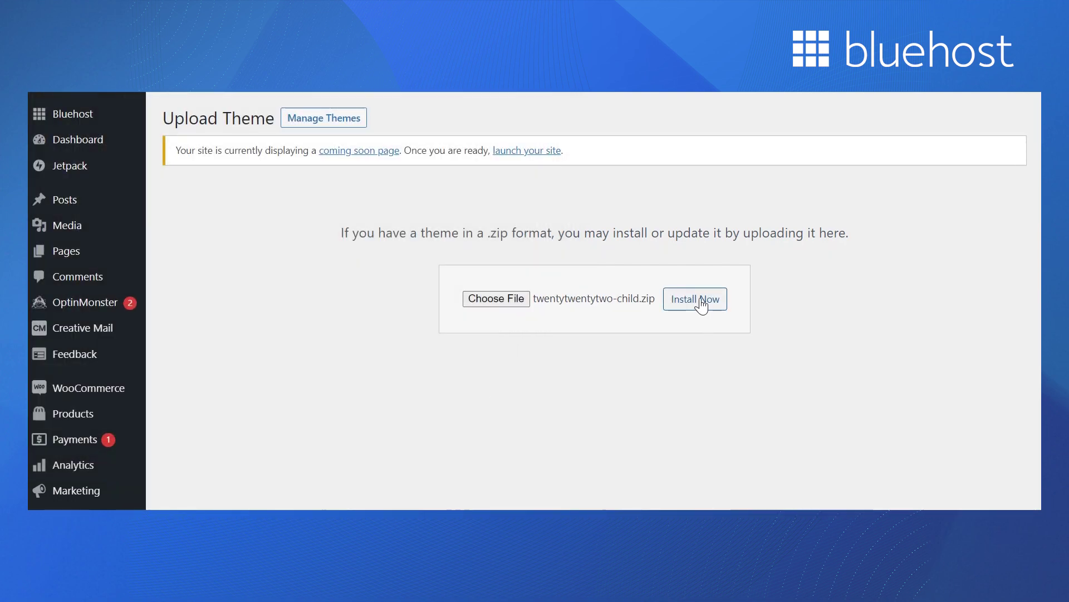
{"action": "left_click", "coordinate": [701, 301]}
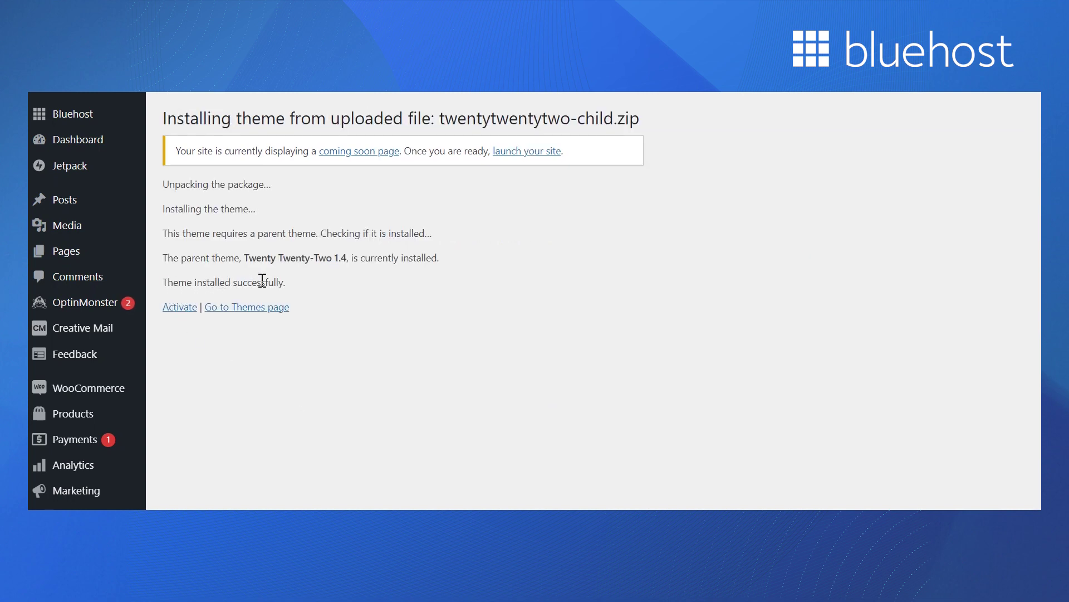
{"action": "left_click", "coordinate": [255, 311]}
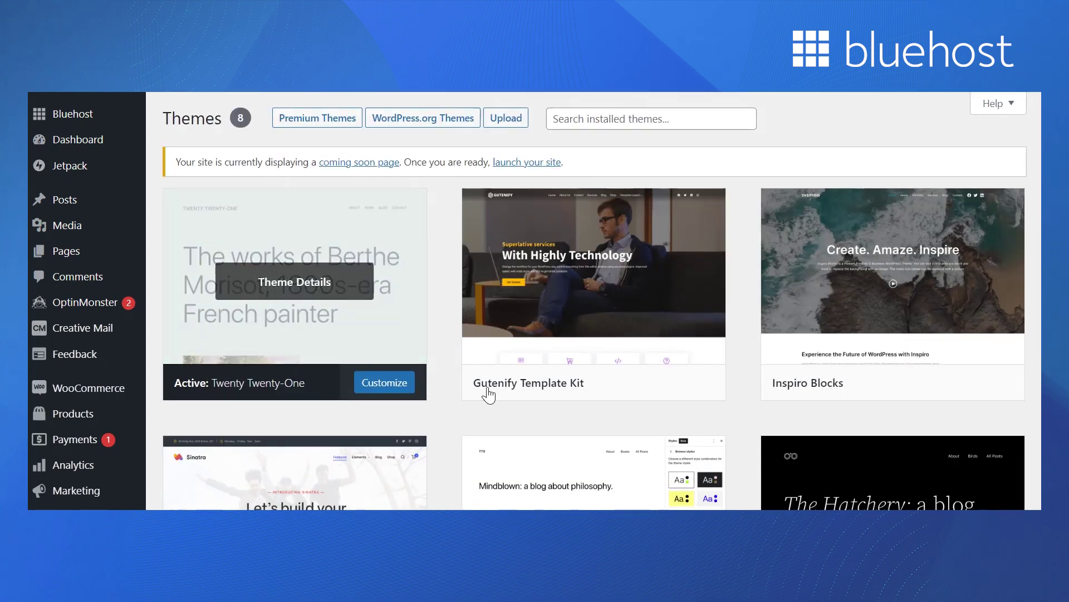
{"action": "scroll", "coordinate": [1003, 414], "scroll_direction": "down", "scroll_amount": 9}
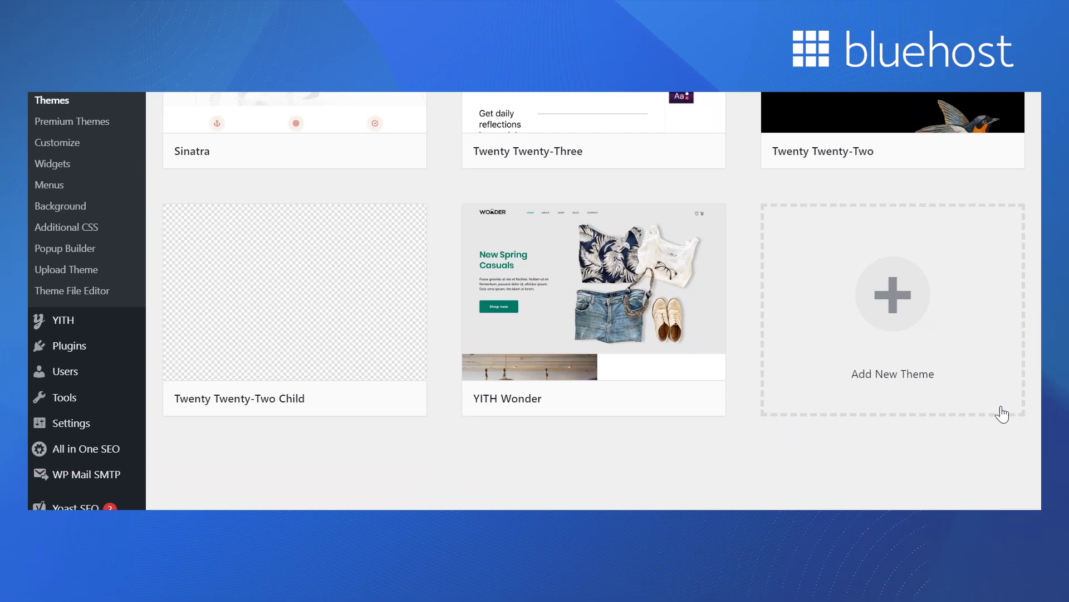
{"action": "mouse_move", "coordinate": [277, 255]}
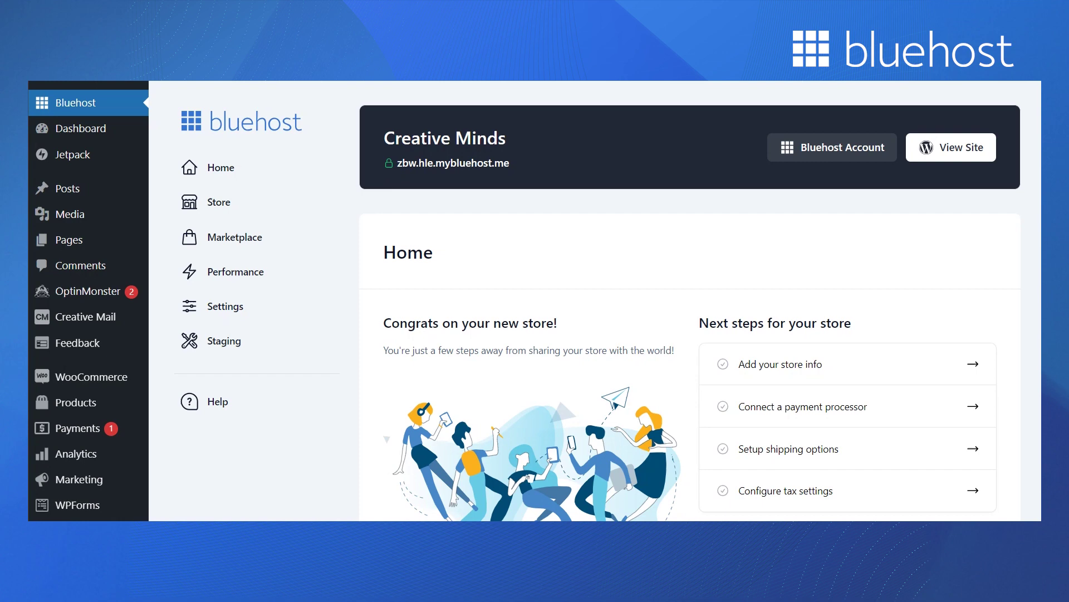
Search Add New Plugins for 'child theme configurator', then install and activate it
{"action": "scroll", "coordinate": [409, 262], "scroll_direction": "down", "scroll_amount": 6}
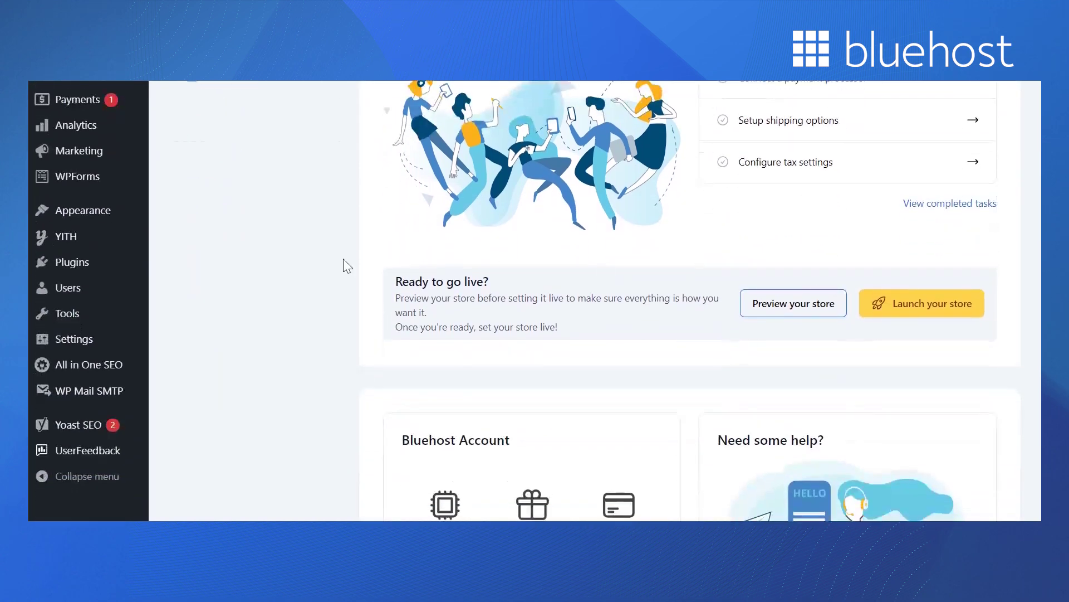
{"action": "mouse_move", "coordinate": [111, 261]}
{"action": "left_click", "coordinate": [198, 282]}
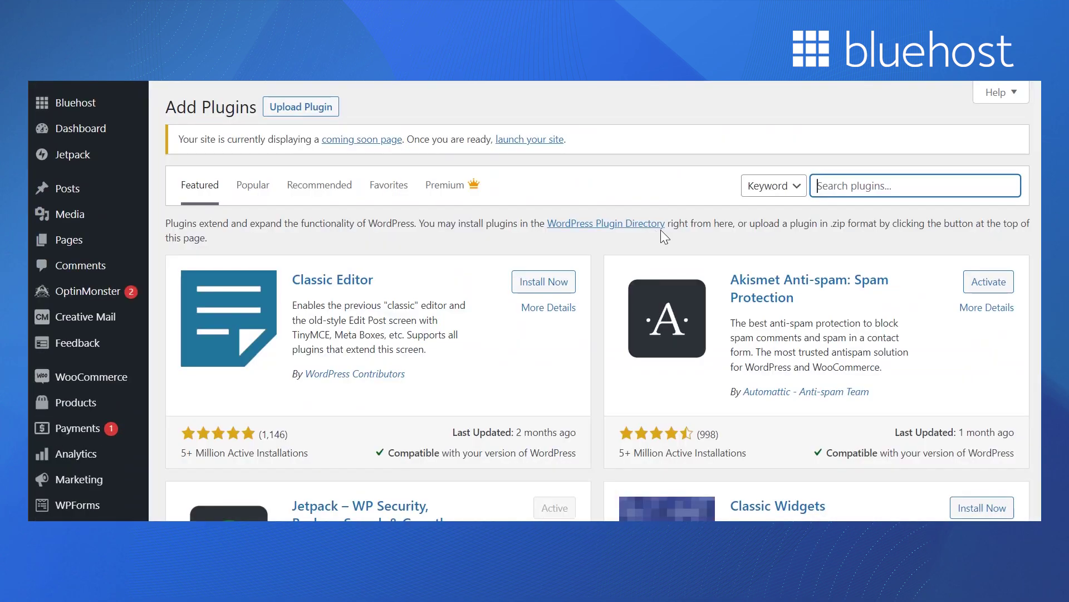
{"action": "type", "text": "chi"}
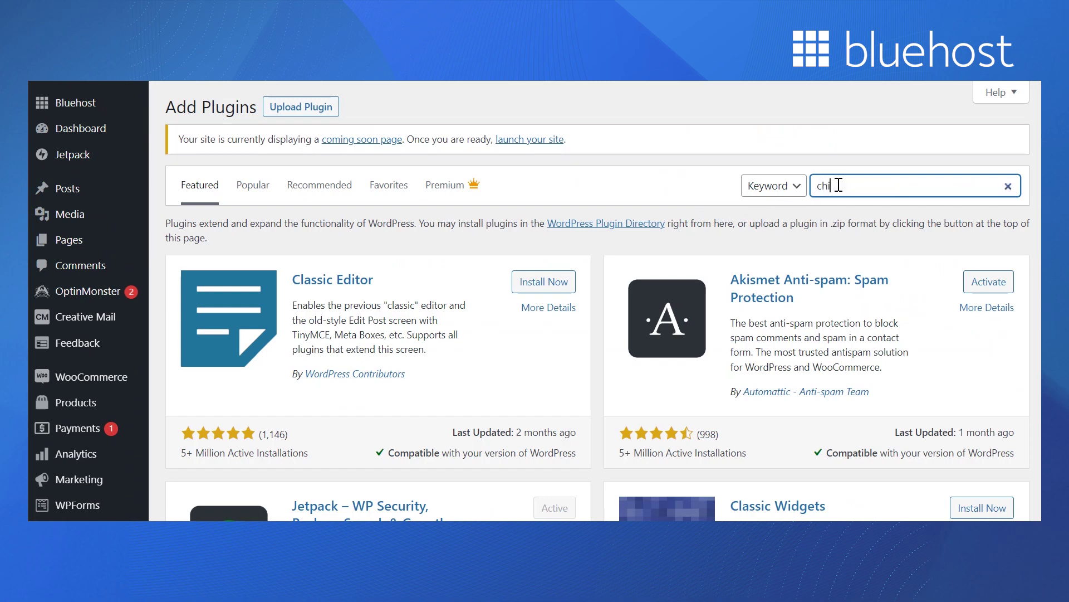
{"action": "type", "text": "ld theme configurator"}
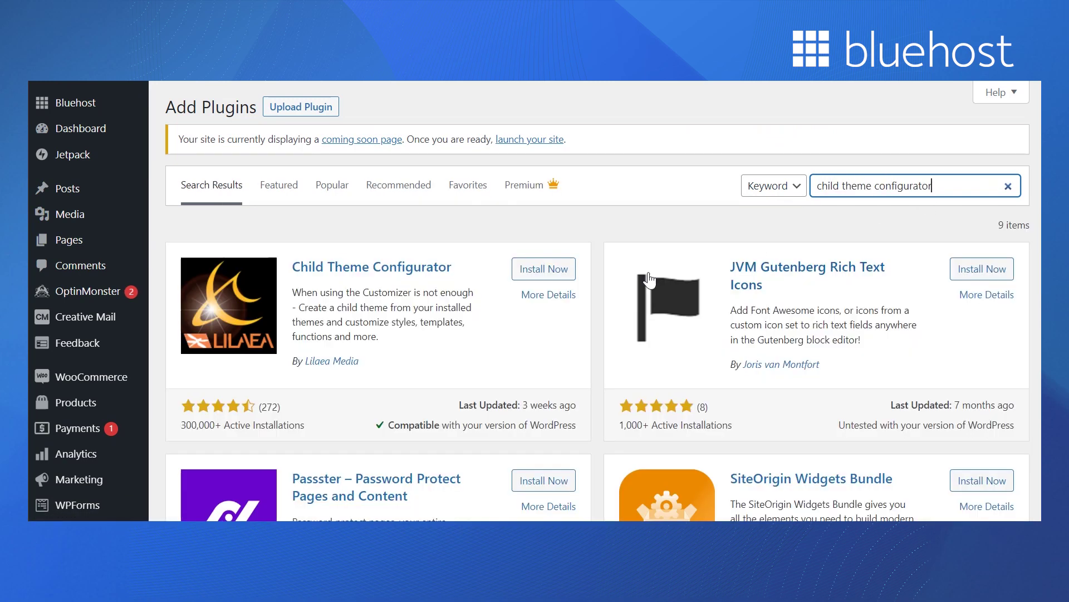
{"action": "left_click", "coordinate": [592, 292]}
{"action": "left_click", "coordinate": [545, 273]}
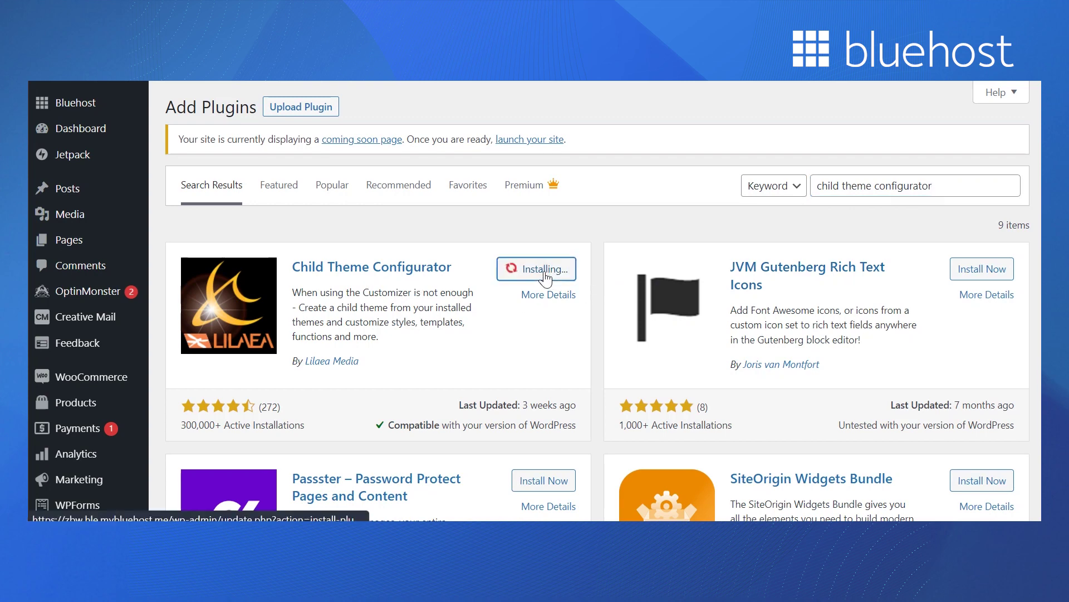
{"action": "left_click", "coordinate": [545, 274]}
{"action": "scroll", "coordinate": [535, 301], "scroll_direction": "down", "scroll_amount": 7}
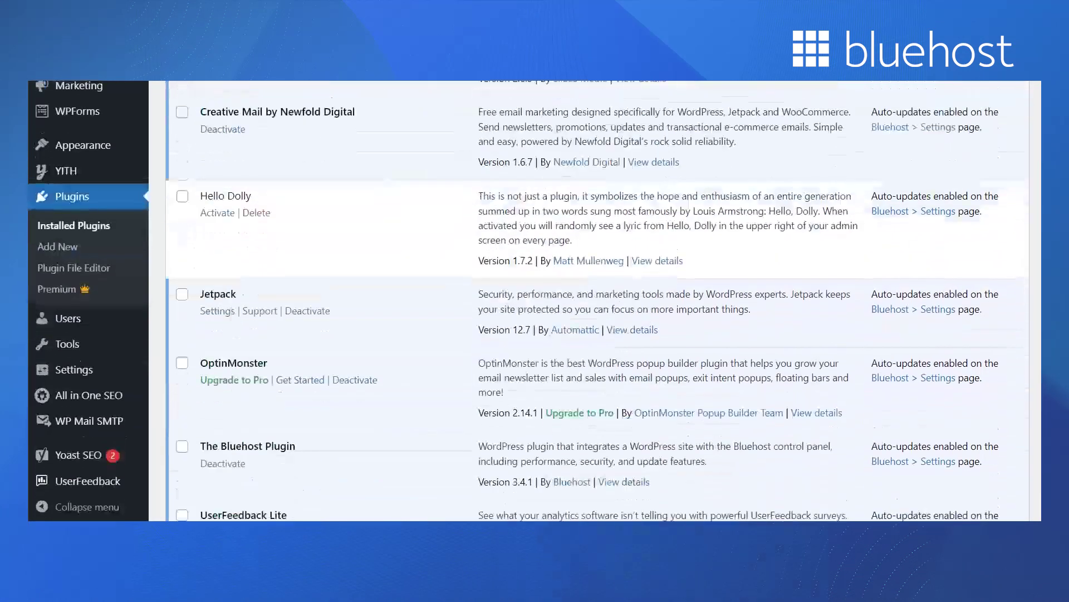
Open Tools > Child Themes and analyze Twenty Twenty-One as the parent theme
{"action": "mouse_move", "coordinate": [106, 348]}
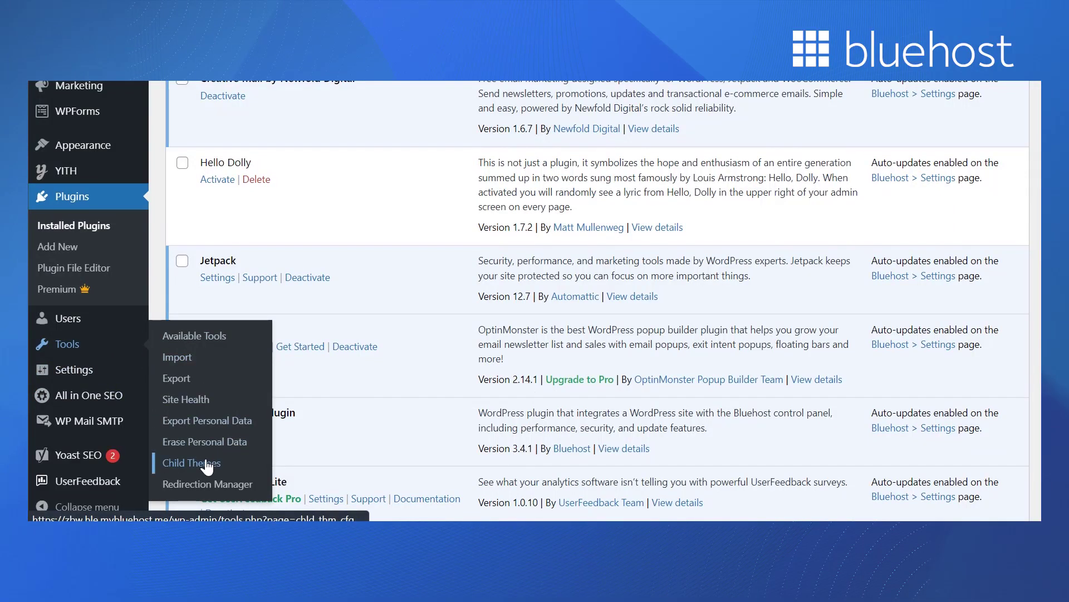
{"action": "left_click", "coordinate": [226, 462]}
{"action": "scroll", "coordinate": [534, 301], "scroll_direction": "down", "scroll_amount": 5}
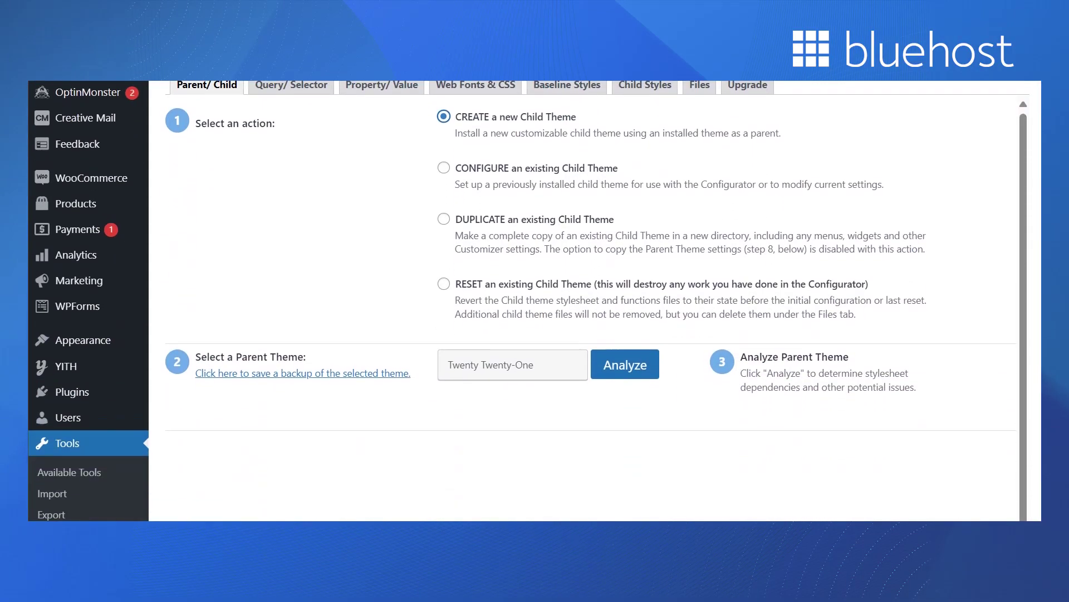
{"action": "scroll", "coordinate": [535, 300], "scroll_direction": "up", "scroll_amount": 1}
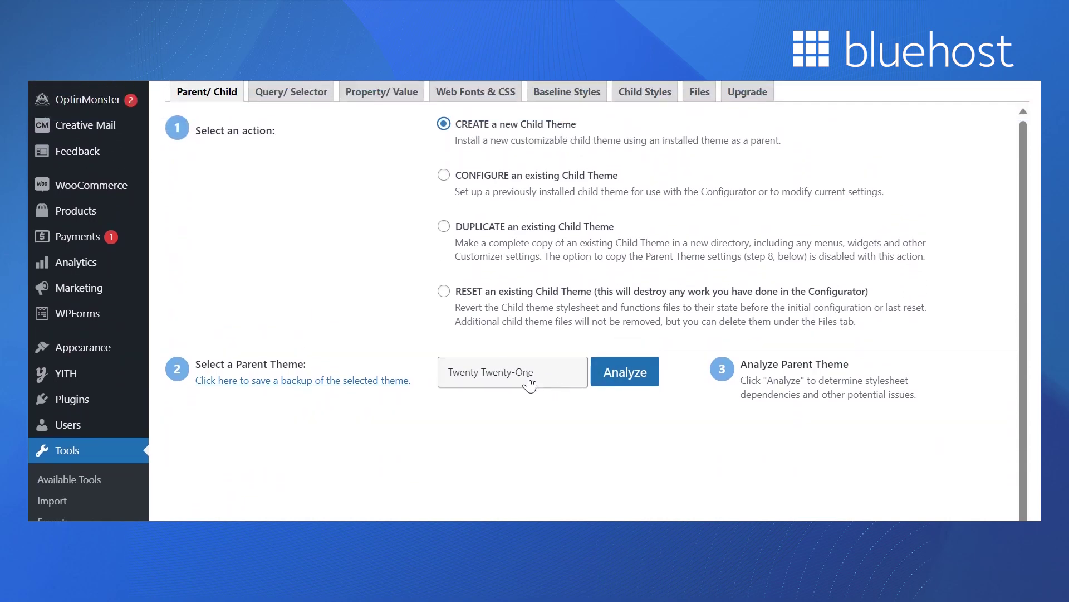
{"action": "left_click", "coordinate": [623, 372]}
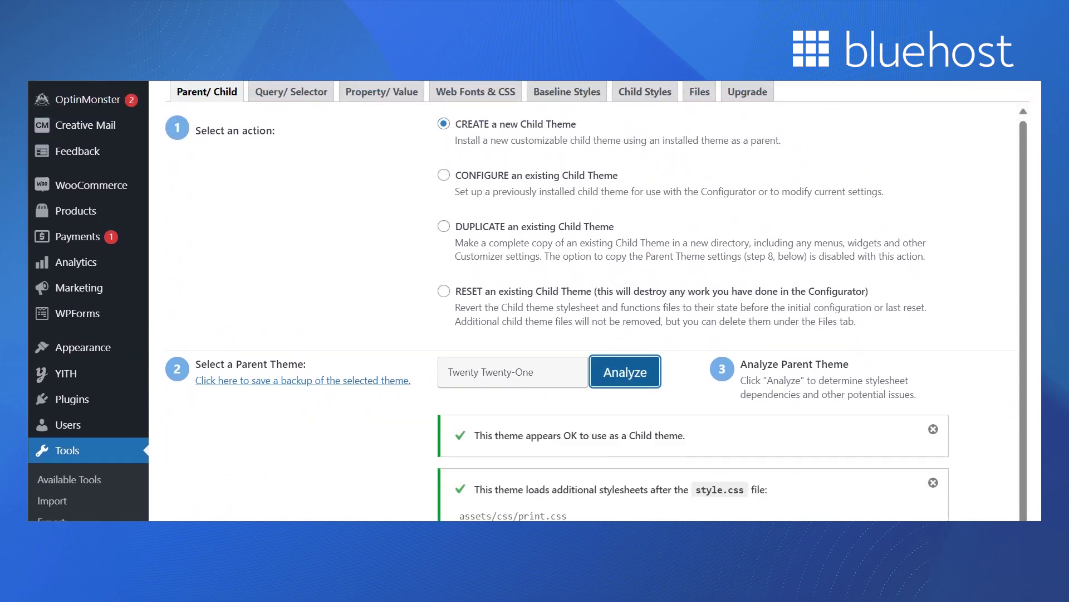
{"action": "scroll", "coordinate": [624, 383], "scroll_direction": "down", "scroll_amount": 3}
{"action": "scroll", "coordinate": [535, 300], "scroll_direction": "down", "scroll_amount": 5}
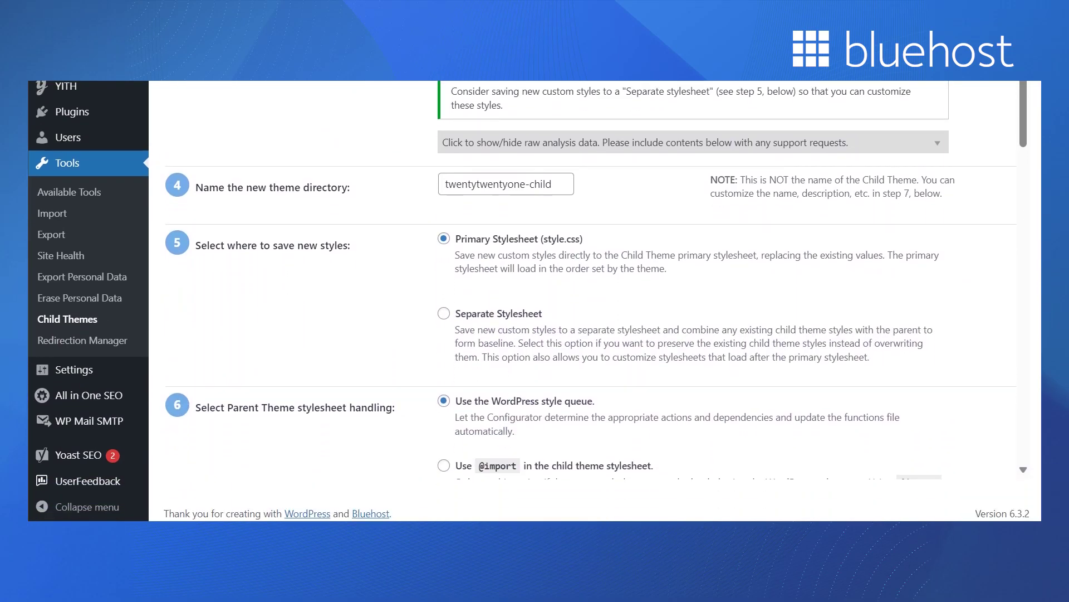
{"action": "scroll", "coordinate": [535, 301], "scroll_direction": "up", "scroll_amount": 5}
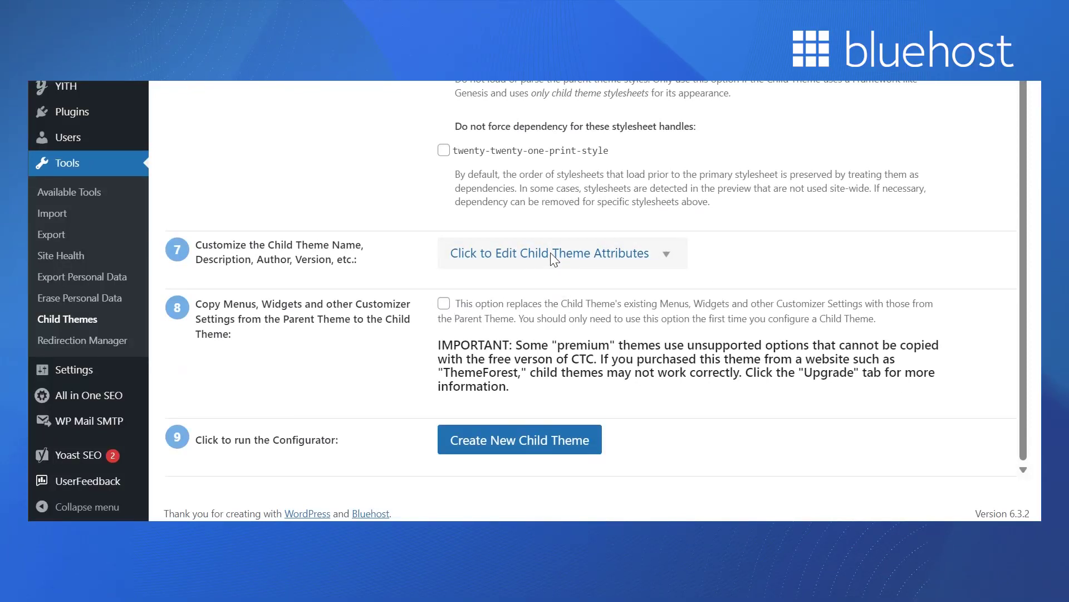
Enable copying the parent's menus and widgets, then create the new child theme
{"action": "left_click", "coordinate": [667, 256]}
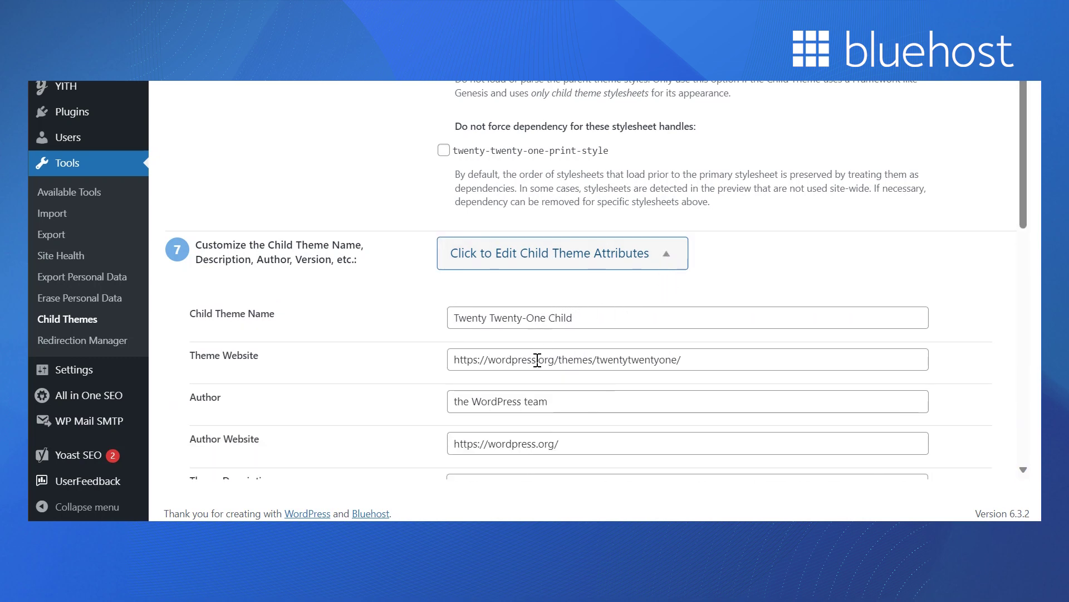
{"action": "left_click_drag", "start_coordinate": [1025, 218], "coordinate": [1039, 453]}
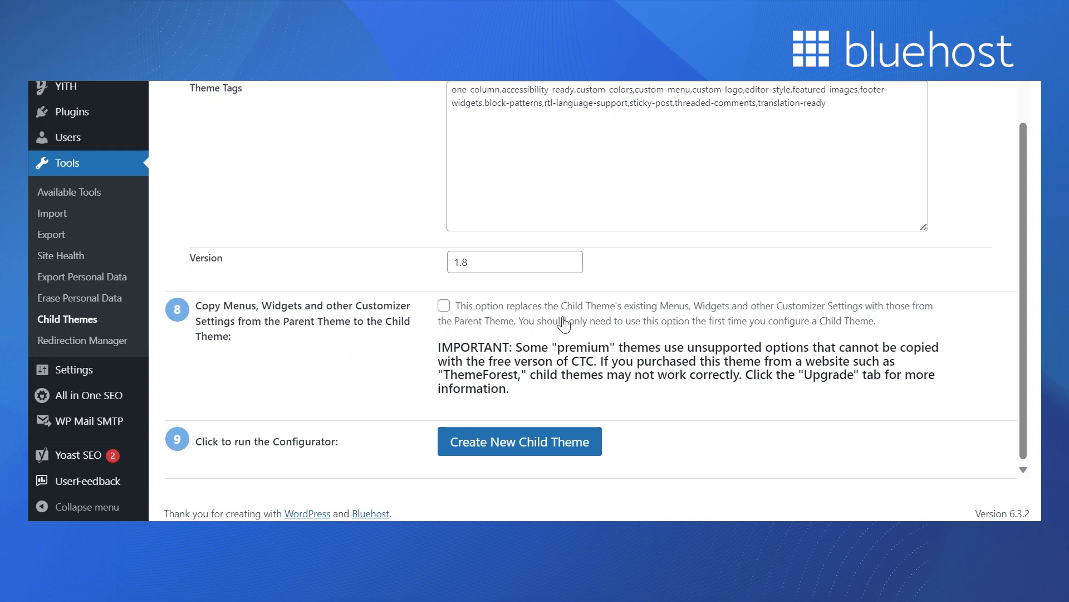
{"action": "left_click", "coordinate": [444, 306]}
{"action": "left_click", "coordinate": [507, 440]}
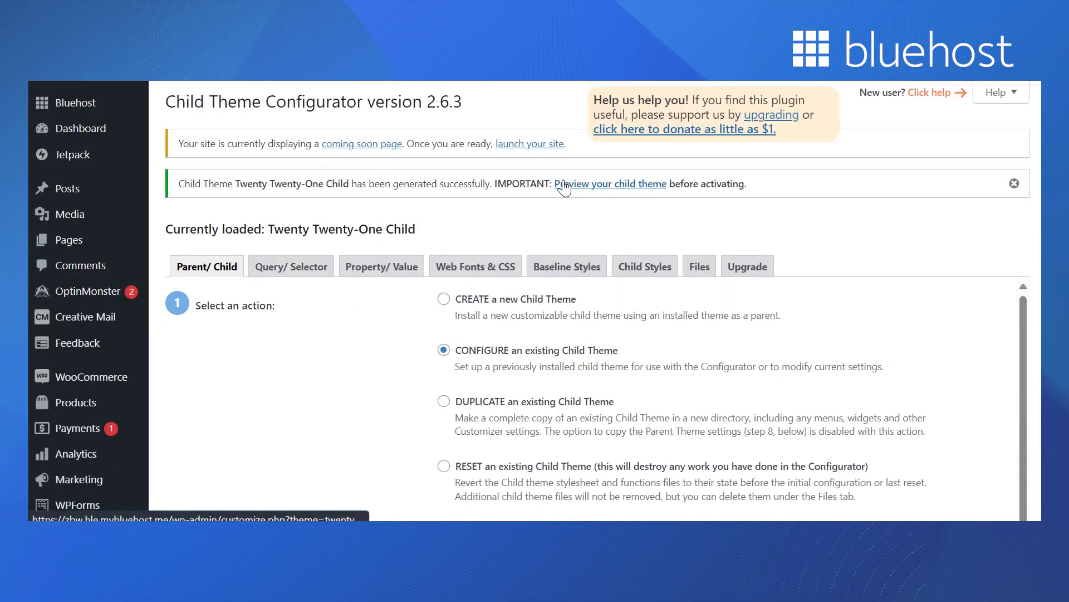
Activate the Twenty Twenty-One Child theme under Appearance > Themes
{"action": "scroll", "coordinate": [516, 215], "scroll_direction": "down", "scroll_amount": 5}
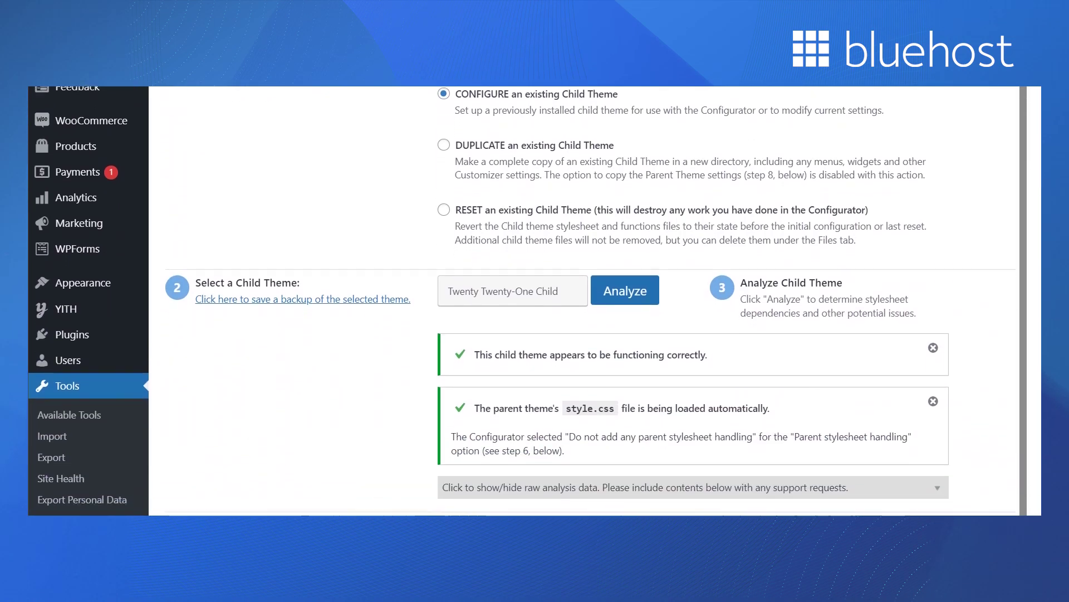
{"action": "mouse_move", "coordinate": [133, 283]}
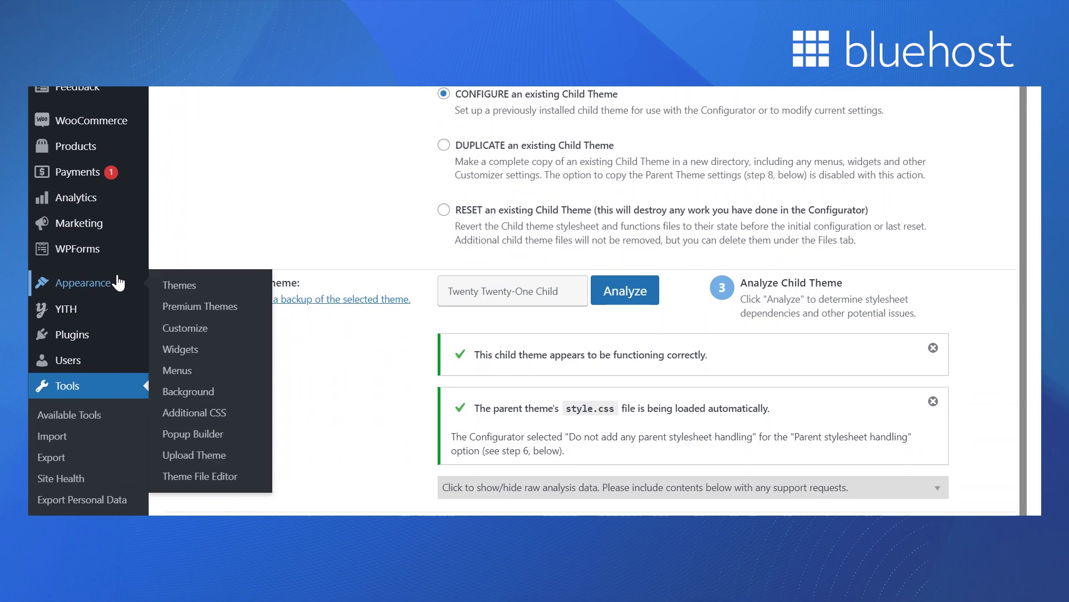
{"action": "left_click", "coordinate": [174, 283]}
{"action": "scroll", "coordinate": [740, 245], "scroll_direction": "down", "scroll_amount": 5}
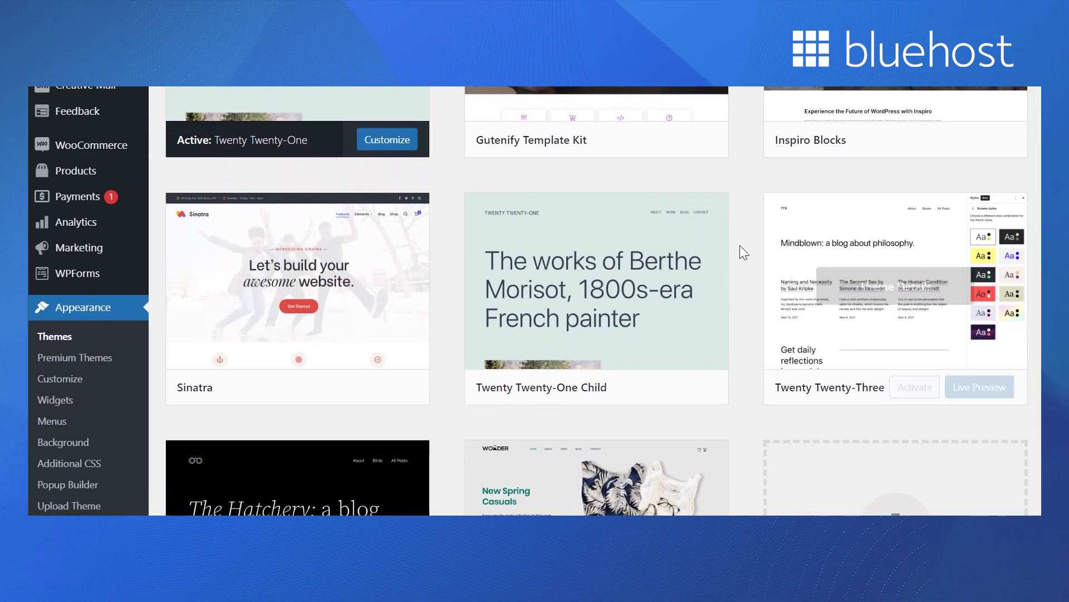
{"action": "mouse_move", "coordinate": [546, 279]}
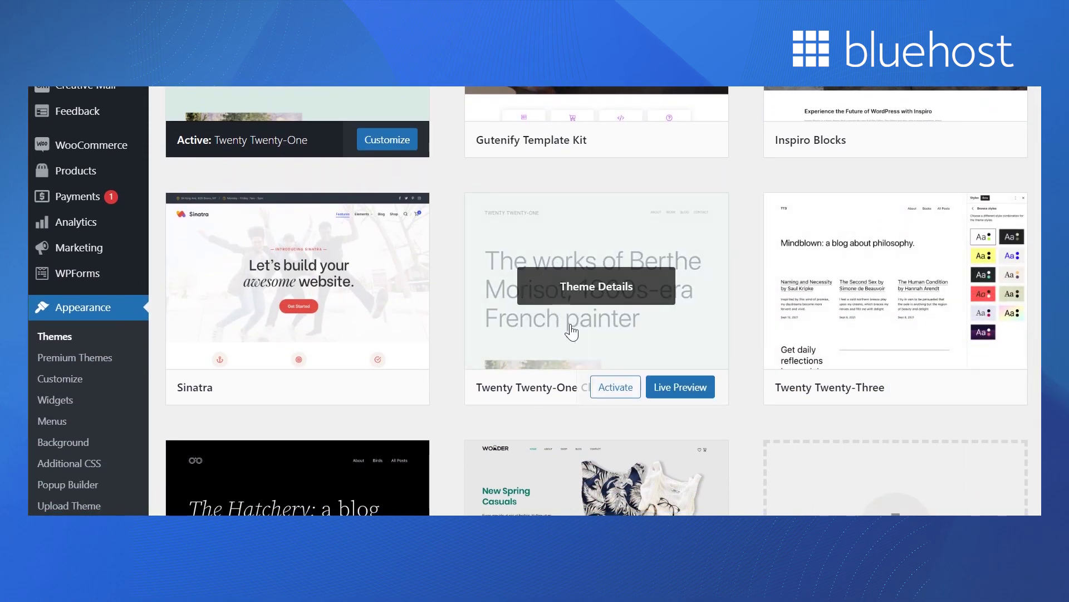
{"action": "left_click", "coordinate": [622, 396]}
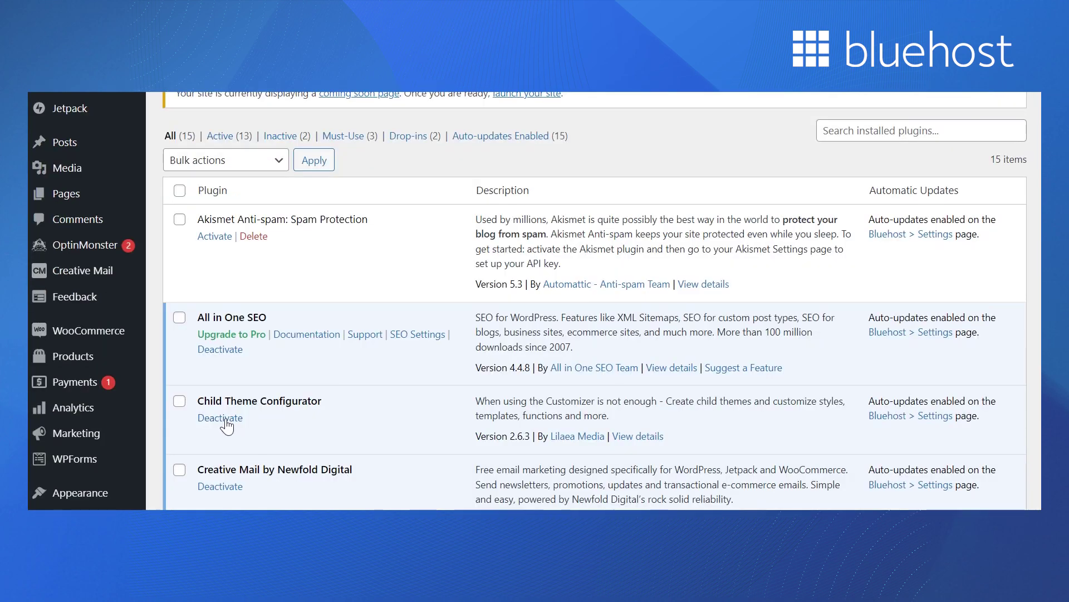
Deactivate and delete the Child Theme Configurator plugin
{"action": "left_click", "coordinate": [227, 419]}
{"action": "left_click", "coordinate": [251, 437]}
{"action": "key", "text": "Return"}
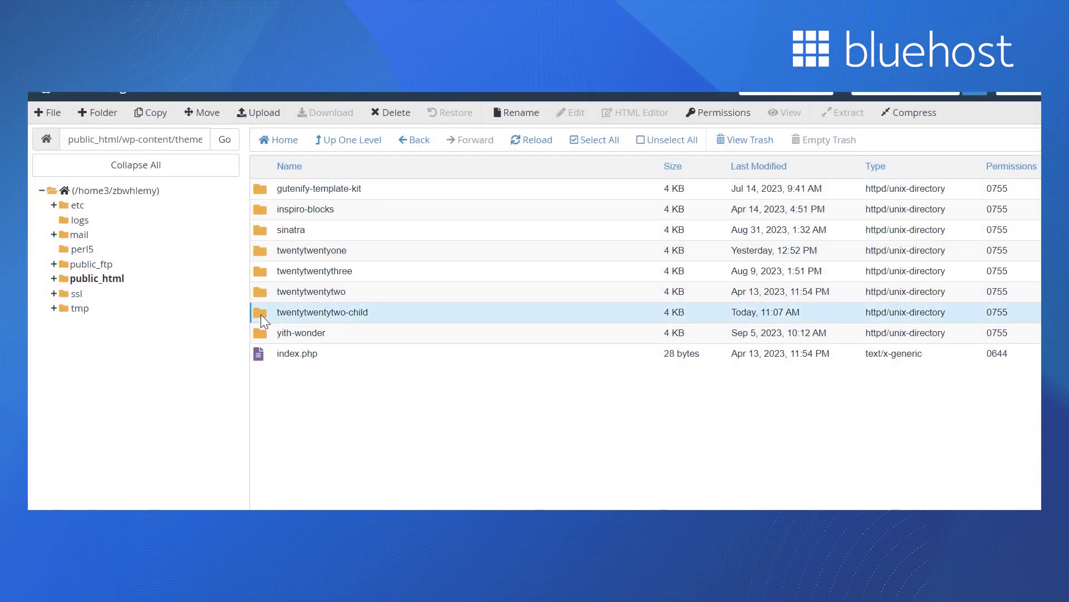
Open twentytwentytwo-child's function.php in the code editor, then return to the folder and select style.css
{"action": "double_click", "coordinate": [261, 314]}
{"action": "right_click", "coordinate": [286, 187]}
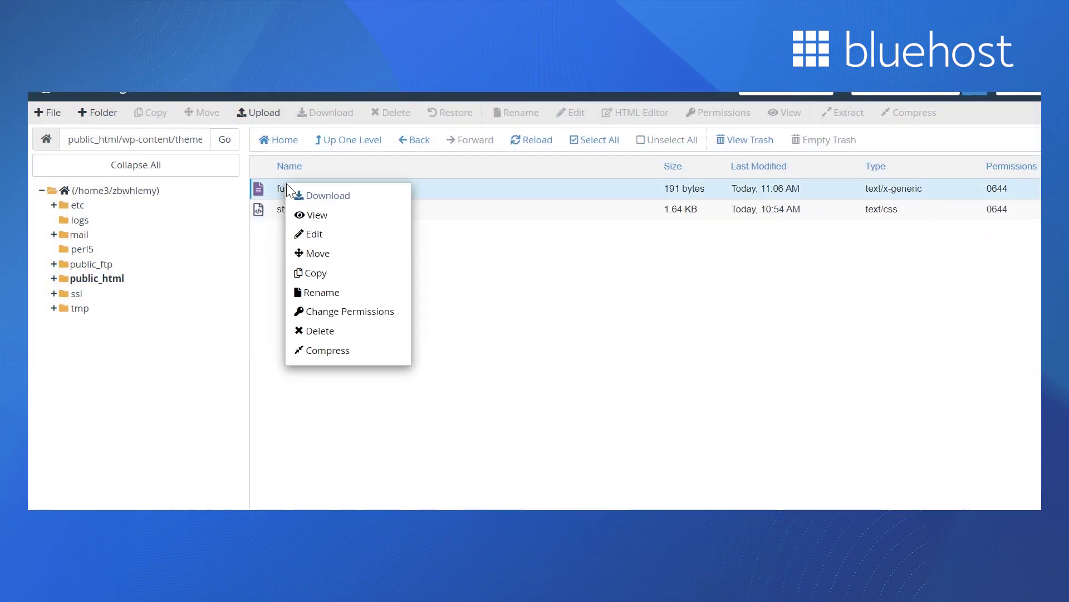
{"action": "left_click", "coordinate": [341, 235]}
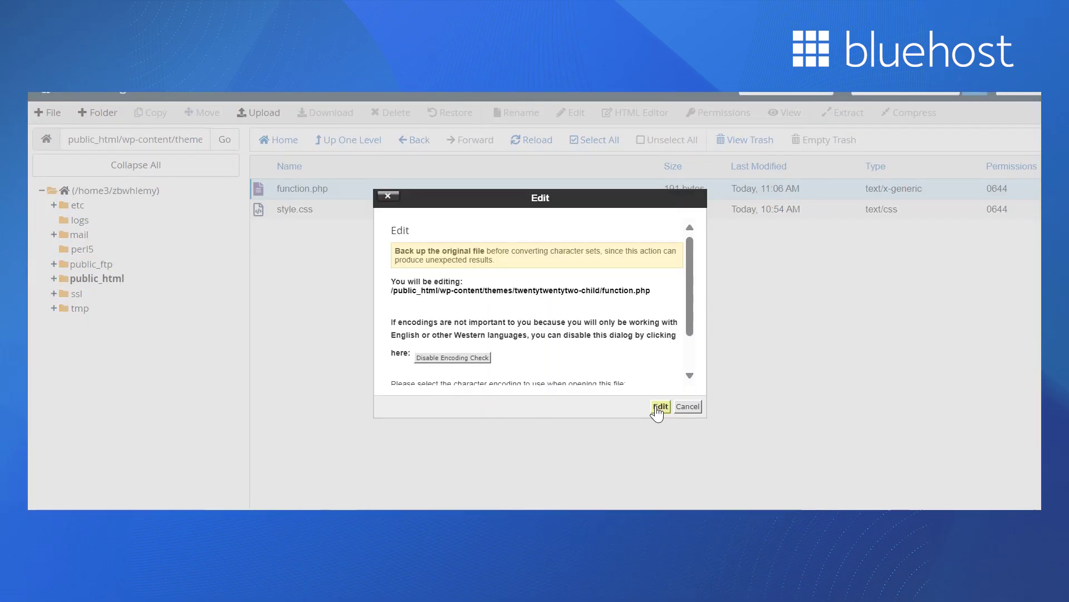
{"action": "left_click", "coordinate": [660, 407]}
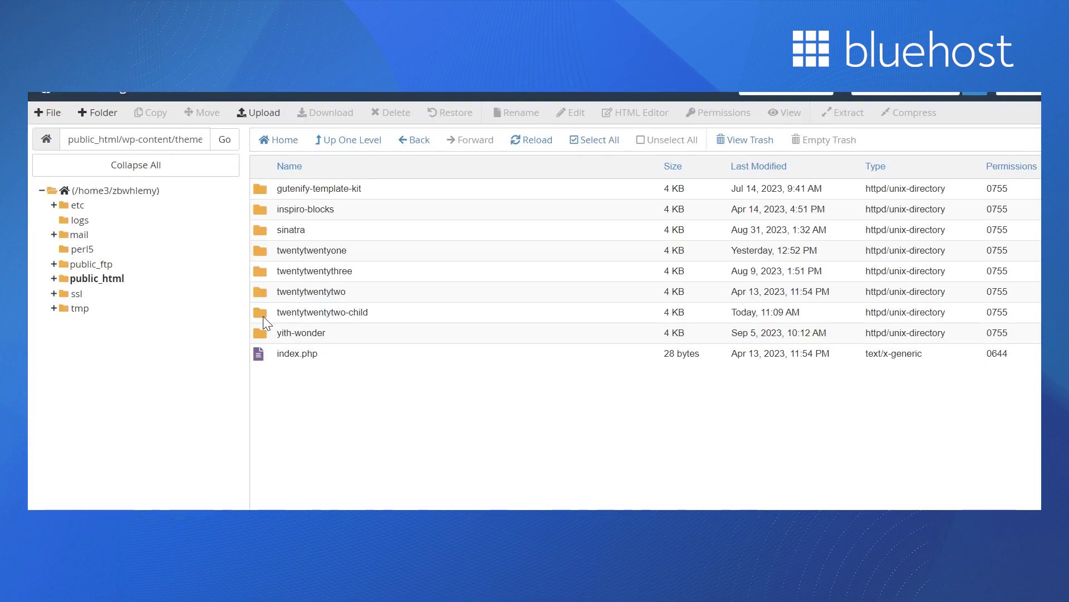
{"action": "double_click", "coordinate": [265, 316]}
{"action": "left_click", "coordinate": [295, 212]}
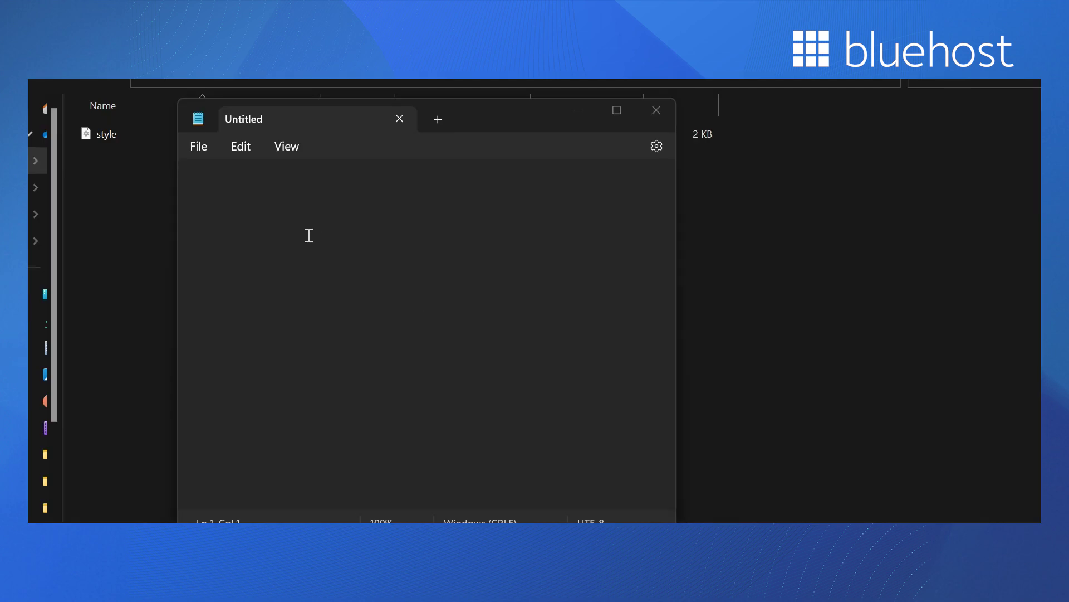
Paste the parent-stylesheet enqueue PHP code and save it as 'function' in the twentytwentytwo-child folder
{"action": "type", "text": "<?php  add_action( 'wp_enqueue_scripts', 'enqueue_parent_styles' );  function enqueue_parent_styles() {  wp_enqueue_style( 'parent-style', get_template_directory_uri().'/style.css' );  }"}
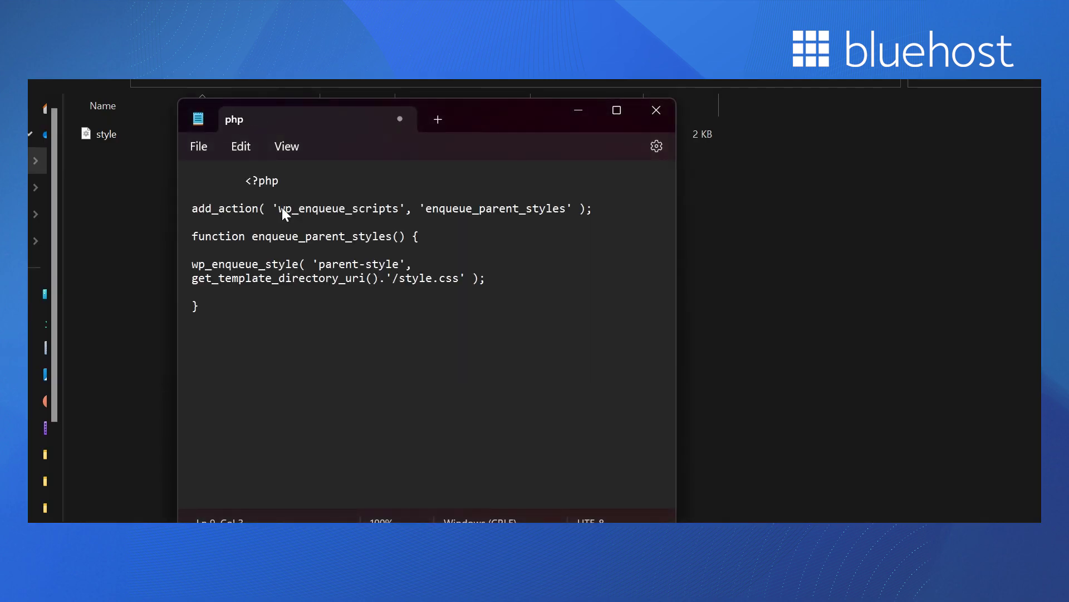
{"action": "left_click", "coordinate": [209, 141]}
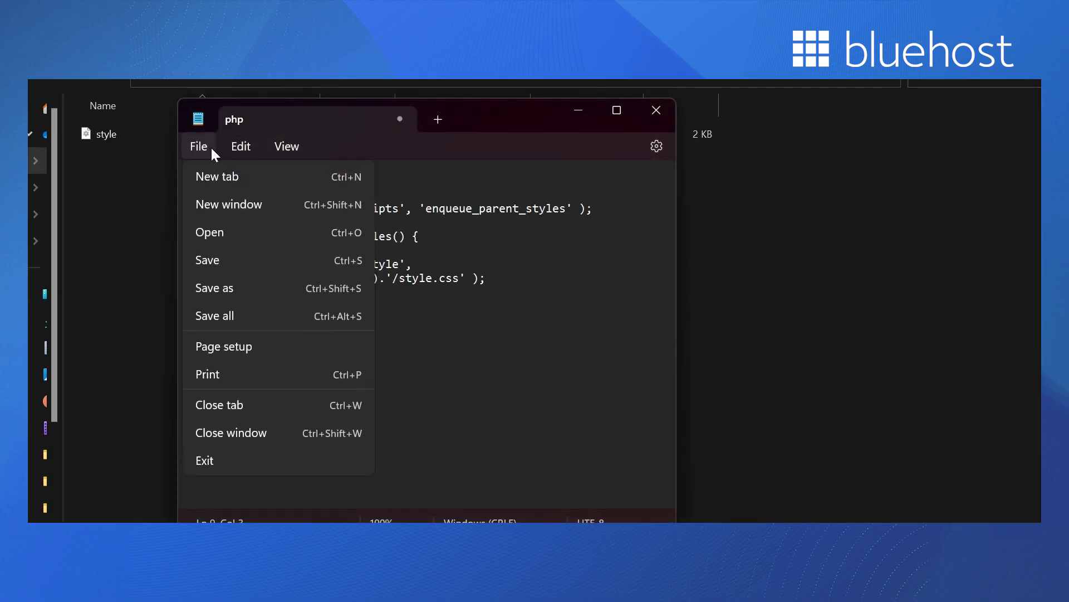
{"action": "left_click", "coordinate": [245, 260]}
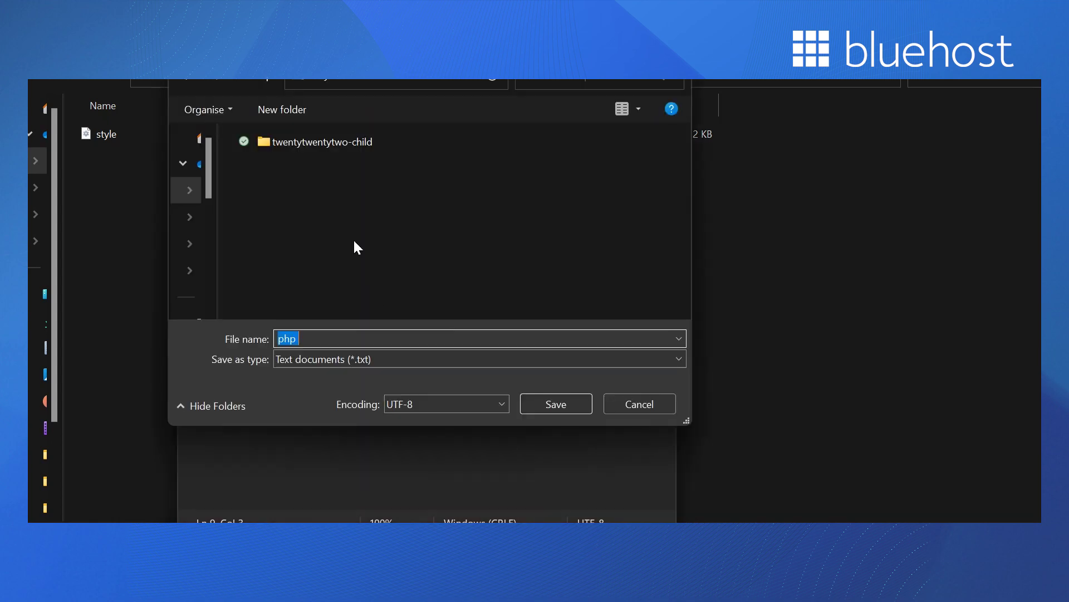
{"action": "double_click", "coordinate": [324, 147]}
{"action": "left_click", "coordinate": [348, 334]}
{"action": "type", "text": "function"}
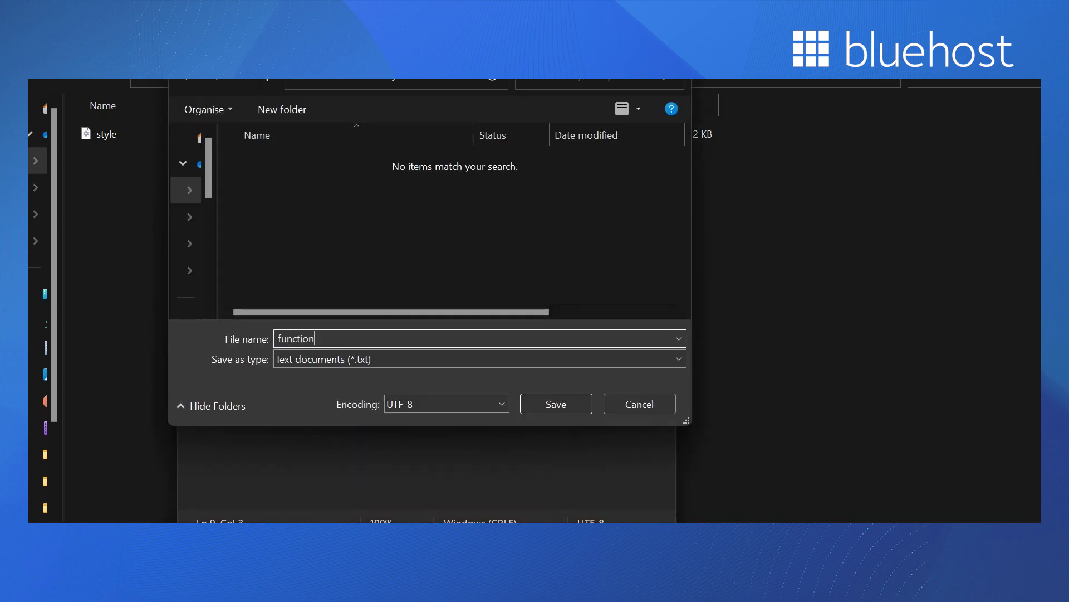